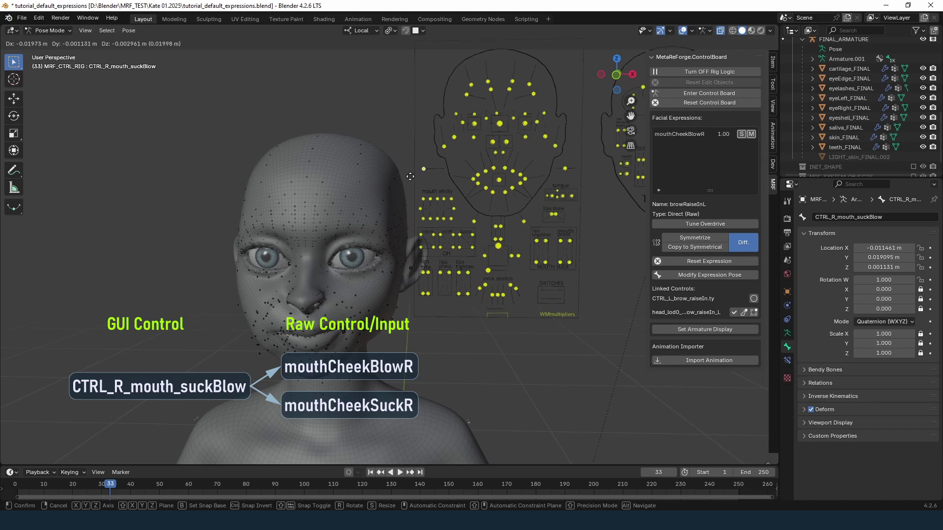
Try the CTRL_R_mouth_suckBlow control in the inward direction to drive mouthCheekSuckR, and clear its location.
left_click_drag(410, 177, 450, 175)
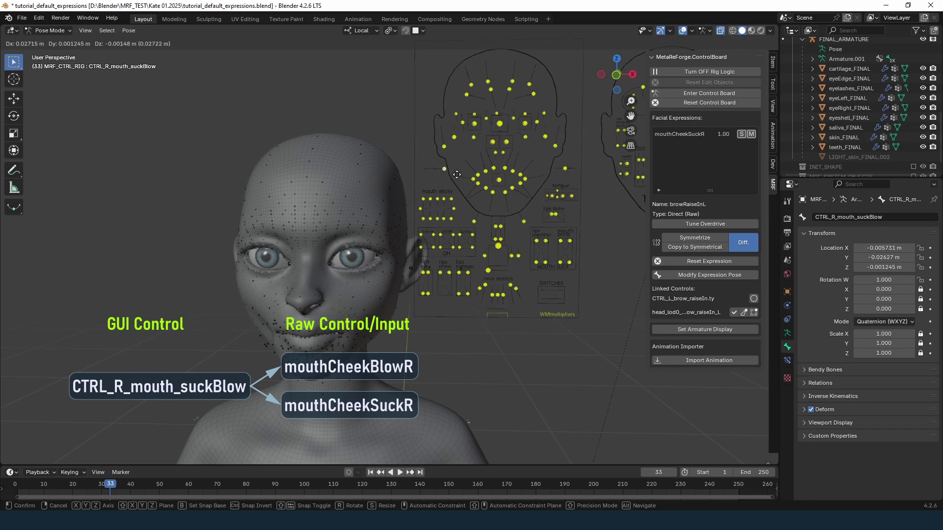
middle_click_drag(344, 236, 316, 256)
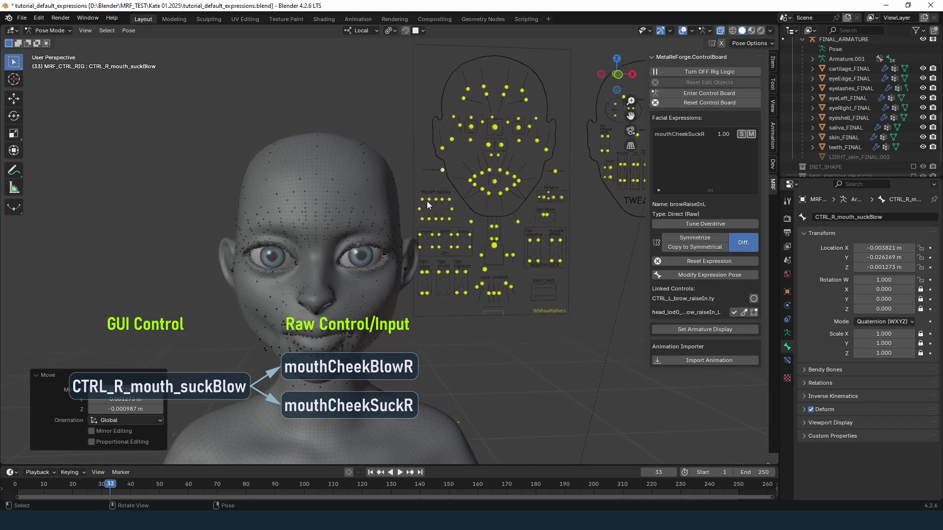
key("alt+g")
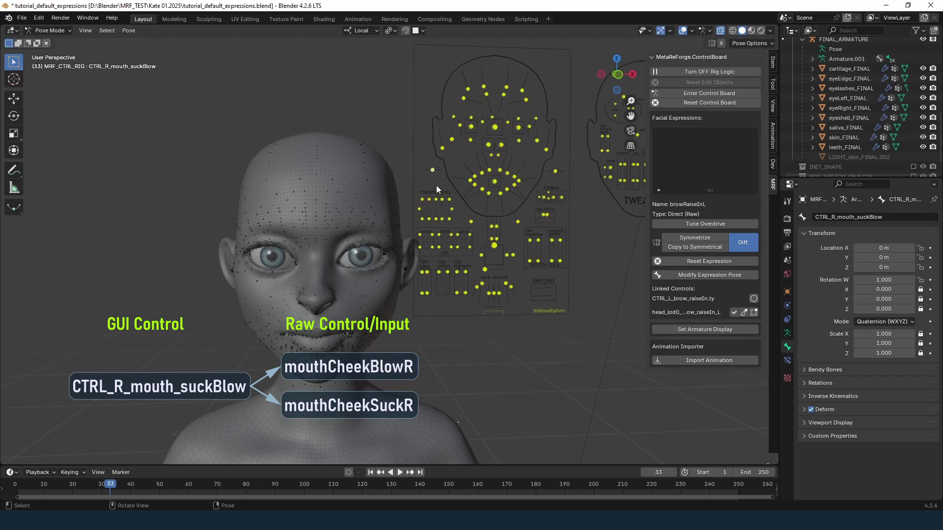
Try moving the CTRL_C_jaw control freely sideways and along its local Y axis, and cancel the move.
left_click(494, 246)
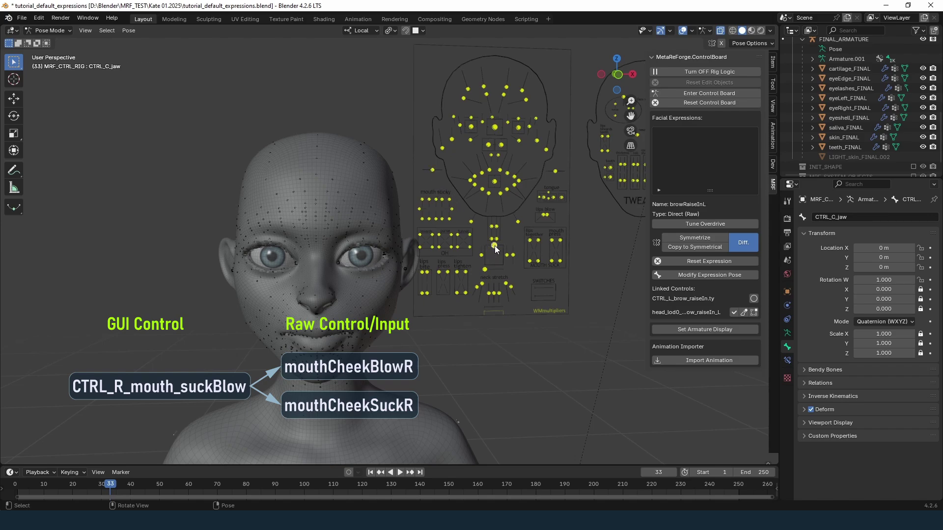
key("g")
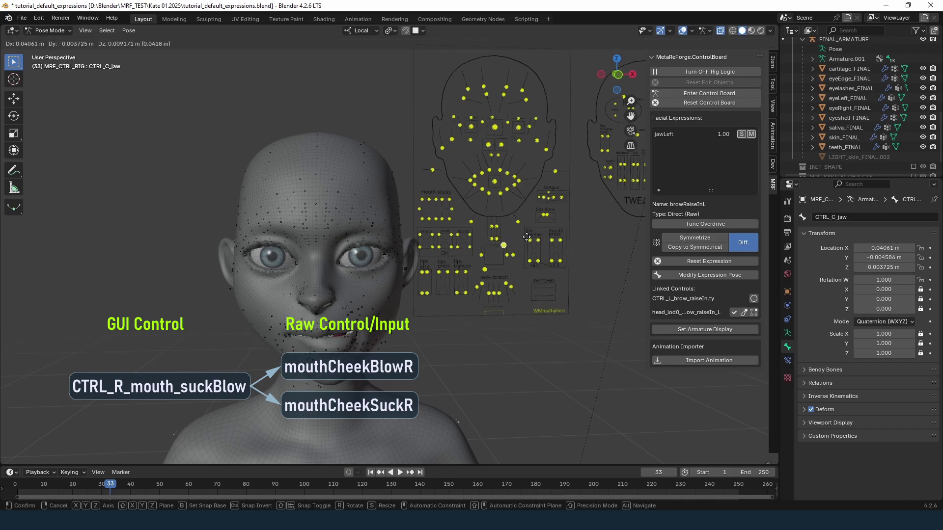
key("y")
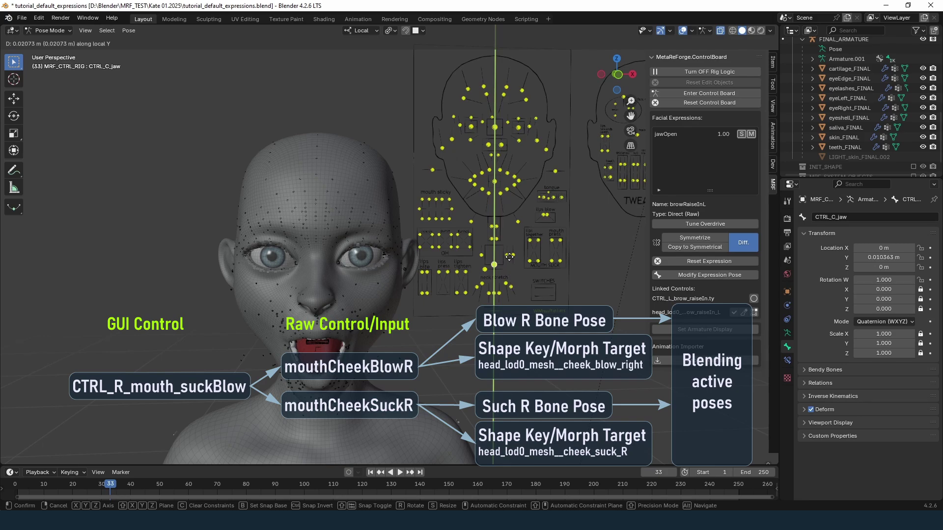
key("Escape")
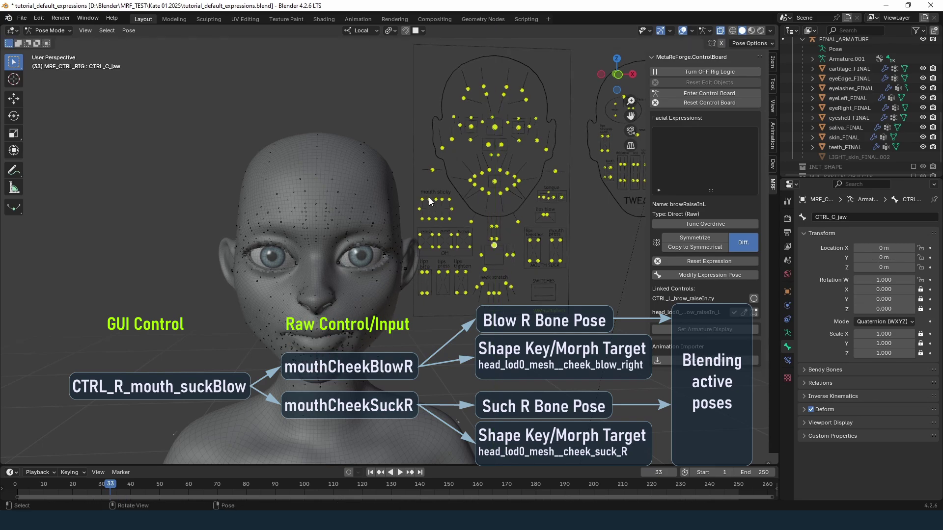
Move the CTRL_R_mouth_suckBlow control outward to drive mouthCheekBlowR fully to 1.00.
left_click(432, 171)
key("g")
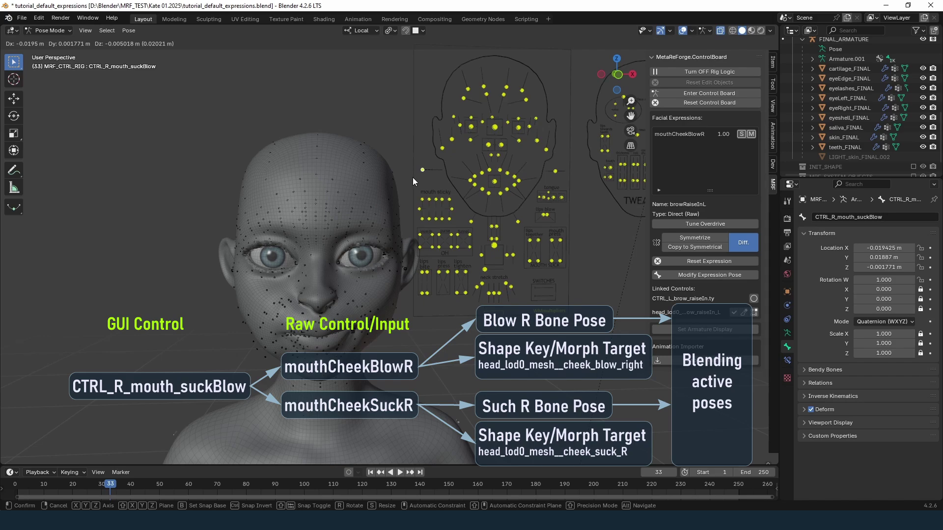
left_click(412, 181)
middle_click_drag(412, 181, 307, 260)
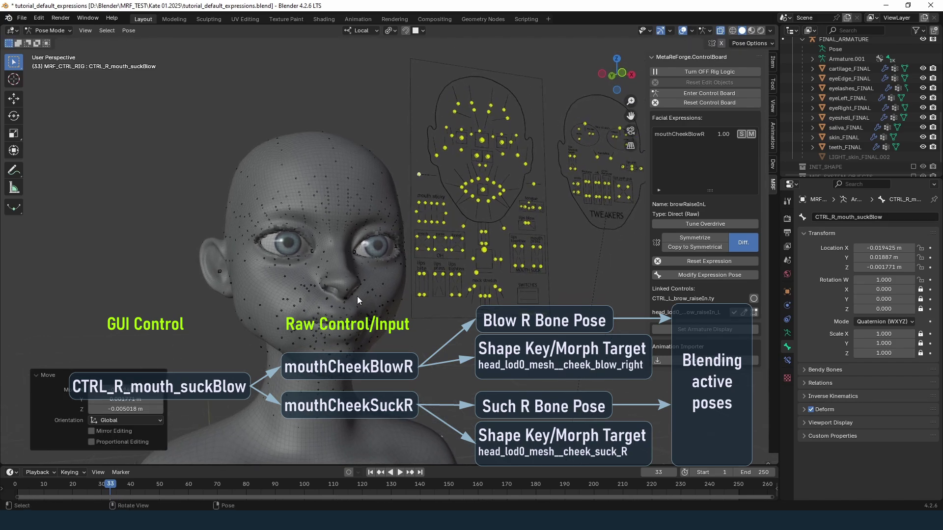
Enter pose editing for the mouthCheekBlowR expression, examine its linked facial bones, and cancel the editing mode.
left_click(674, 274)
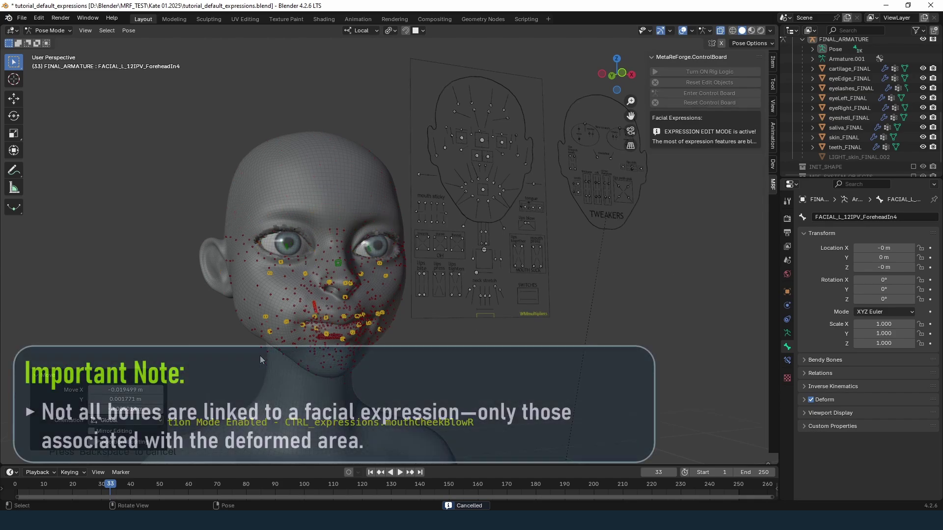
middle_click_drag(248, 352, 277, 349)
key("BackSpace")
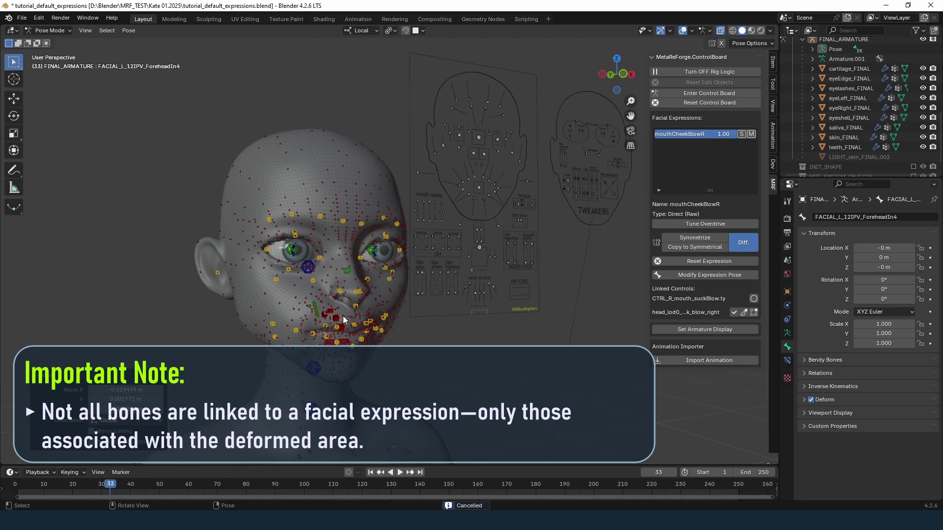
middle_click_drag(343, 316, 235, 385)
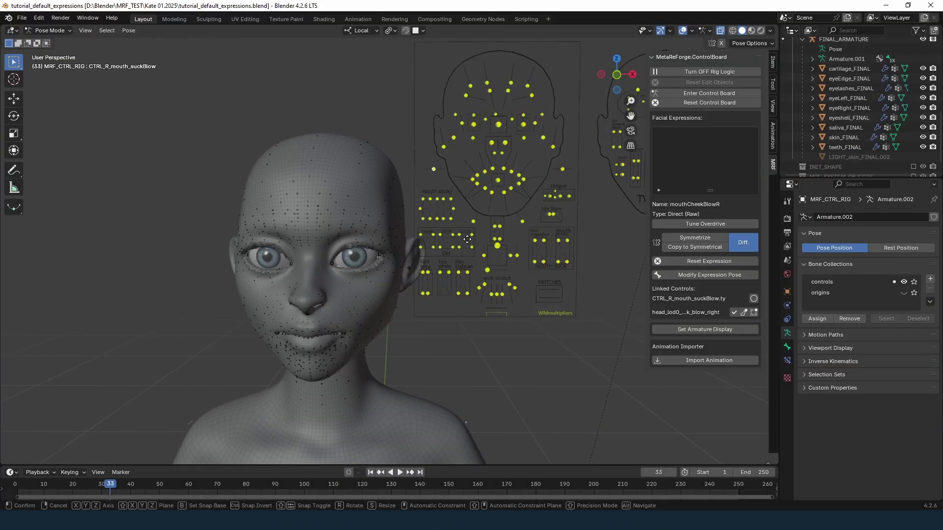
Pose the face on the control board by blowing out both cheeks, opening the jaw and pulling both mouth corners.
left_click_drag(466, 238, 461, 237)
left_click_drag(562, 168, 585, 167)
left_click_drag(498, 254, 499, 272)
left_click_drag(478, 177, 464, 160)
left_click_drag(520, 175, 534, 160)
middle_click_drag(302, 293, 333, 278)
key("g")
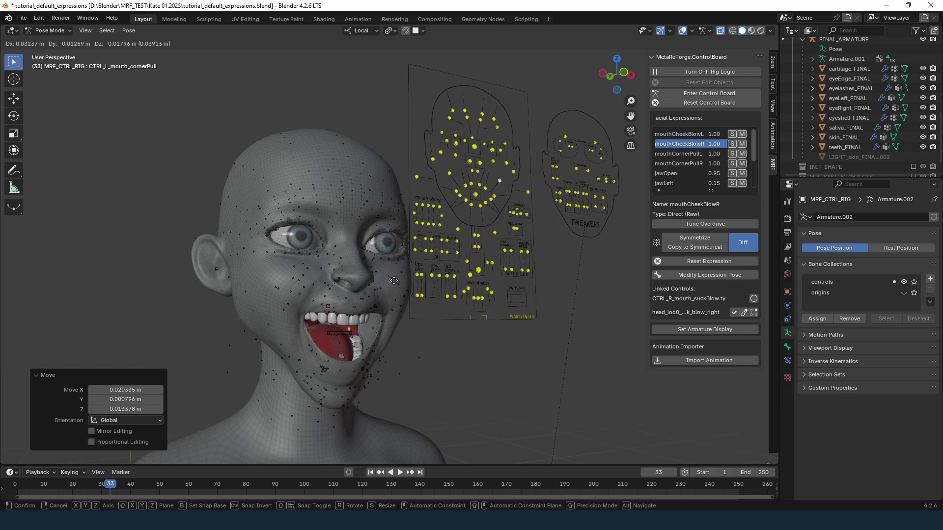
left_click(464, 231)
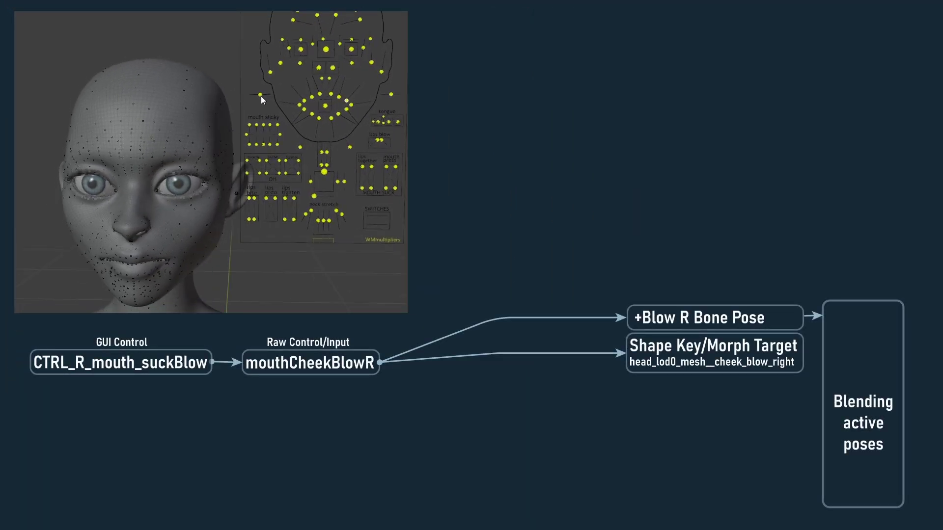
Test the left and right mouth suckBlow controls outward in turn, and leave CTRL_R_mouth_suckBlow moved outward.
key("g")
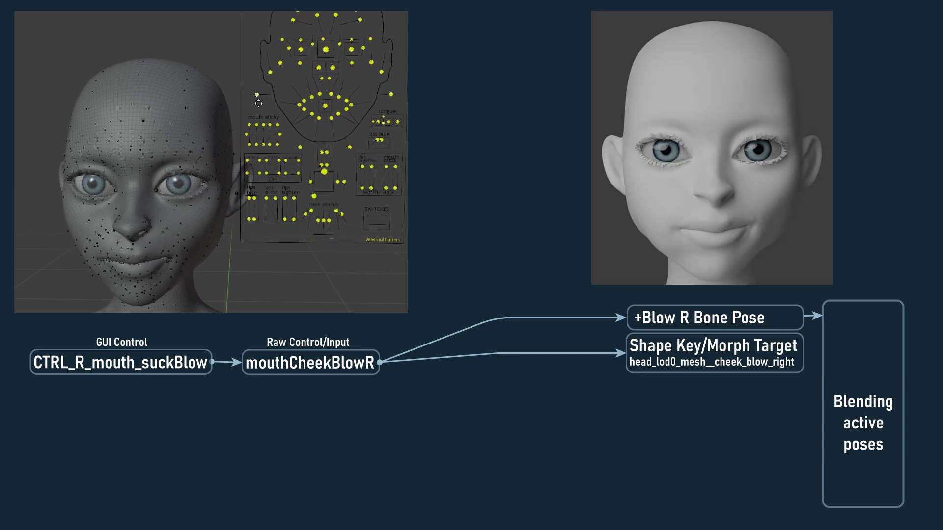
left_click(255, 107)
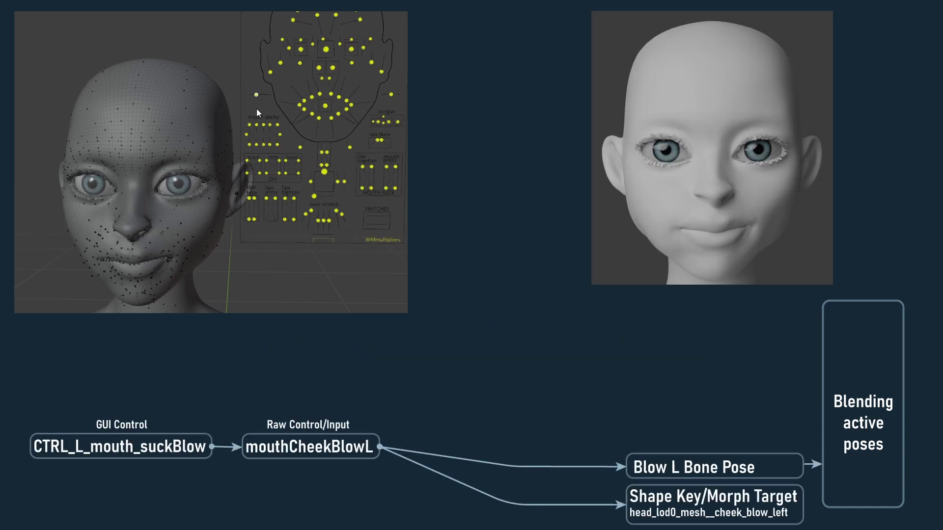
left_click(390, 95)
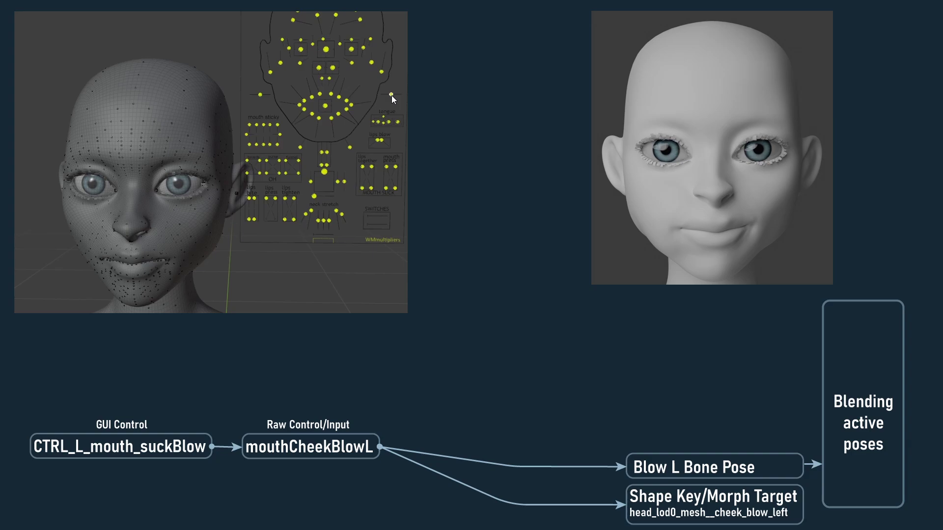
key("g")
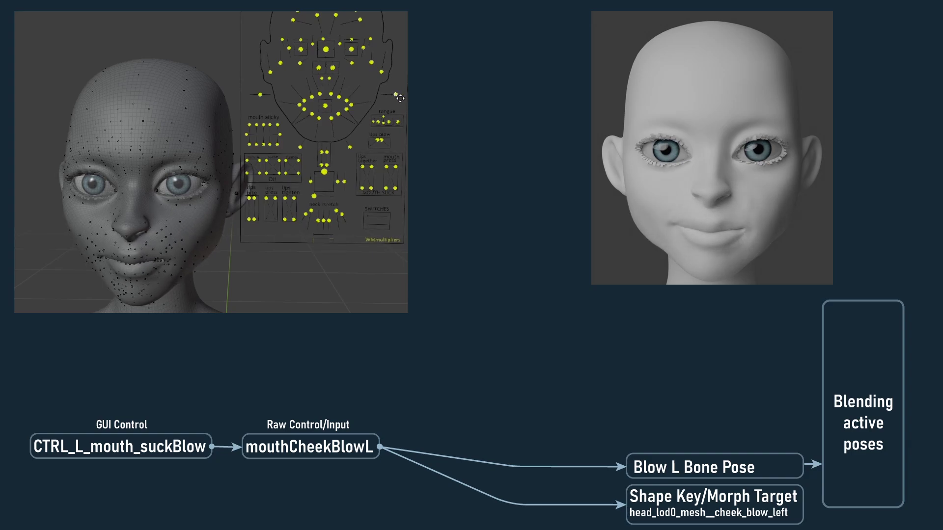
right_click(394, 99)
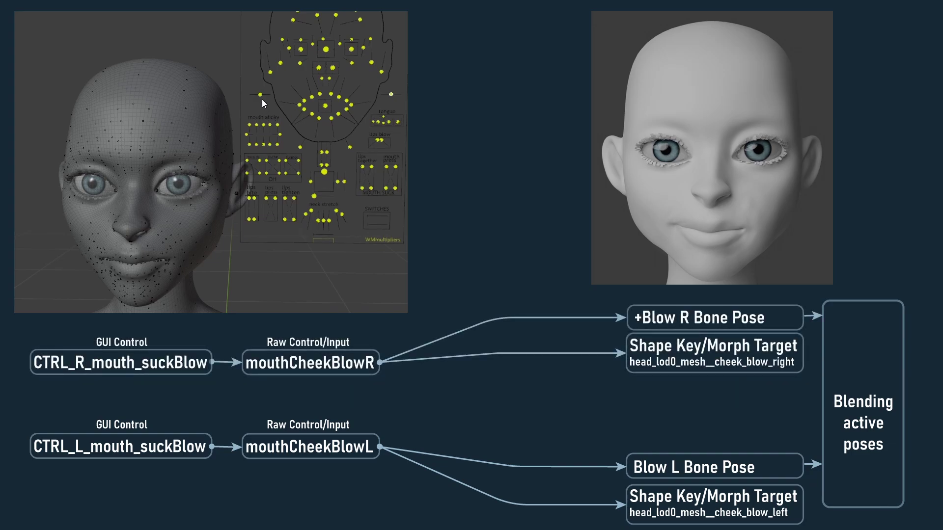
left_click_drag(261, 95, 250, 95)
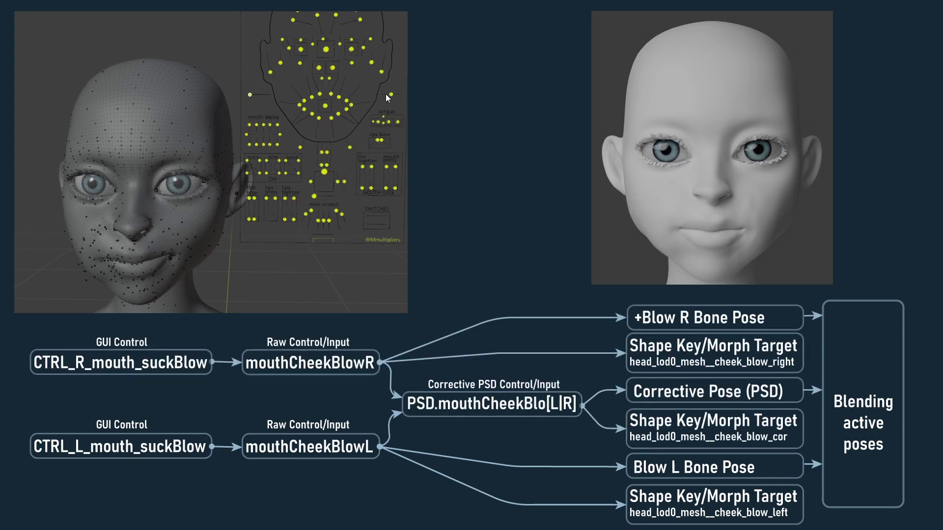
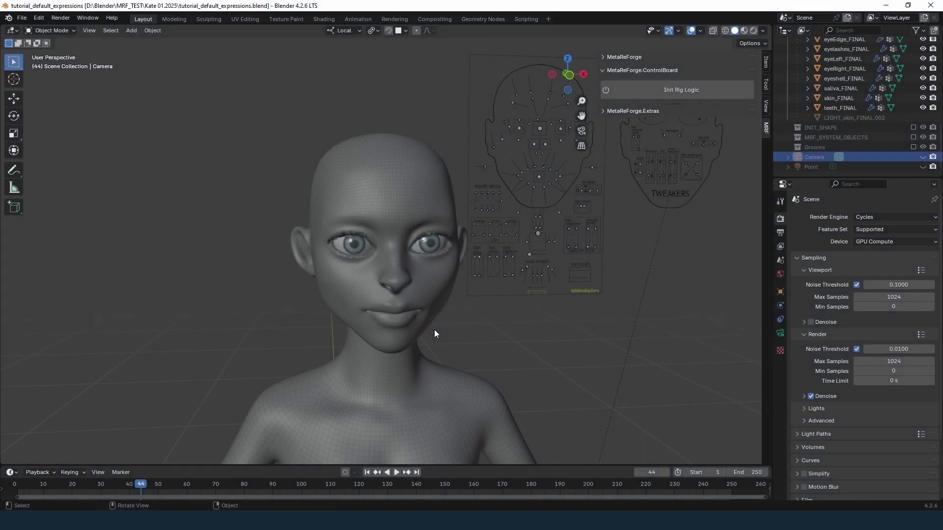
Initialize the rig logic and enter the facial control board.
middle_click_drag(431, 334, 456, 341)
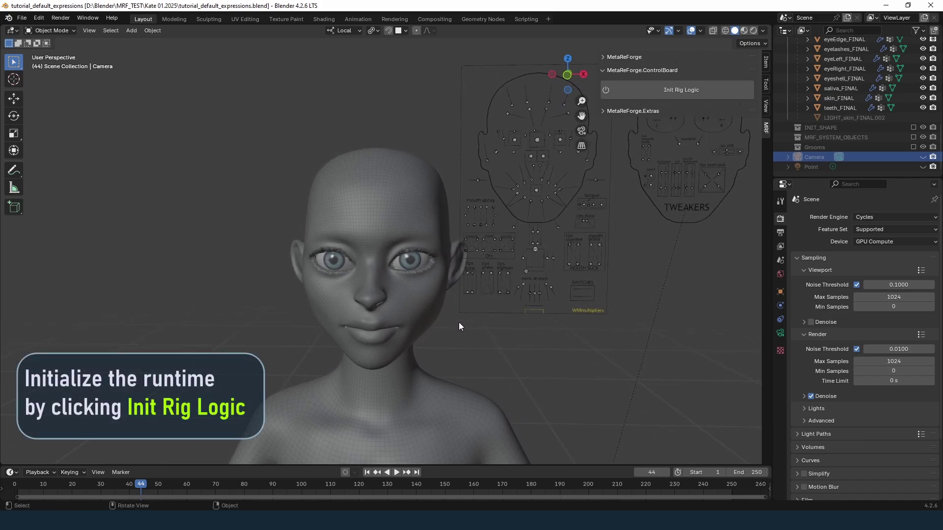
left_click(658, 89)
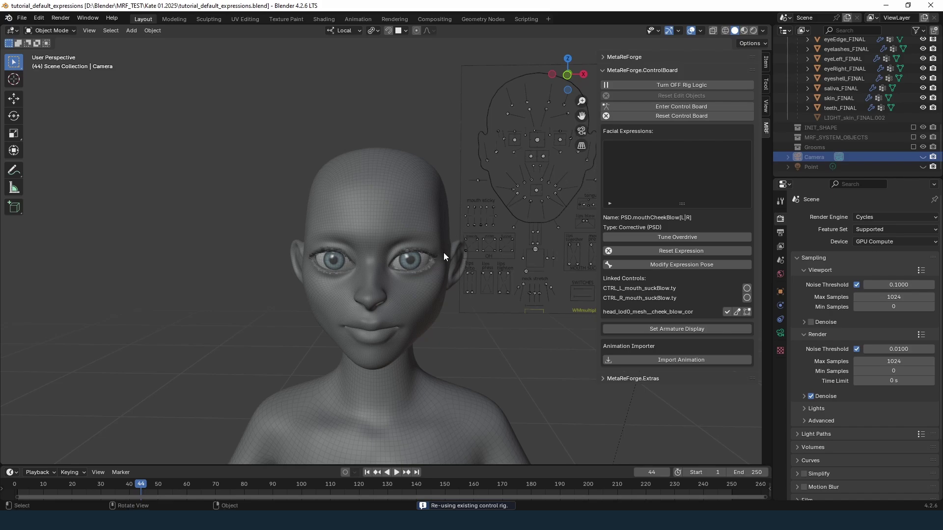
middle_click_drag(451, 260, 435, 278, "shift")
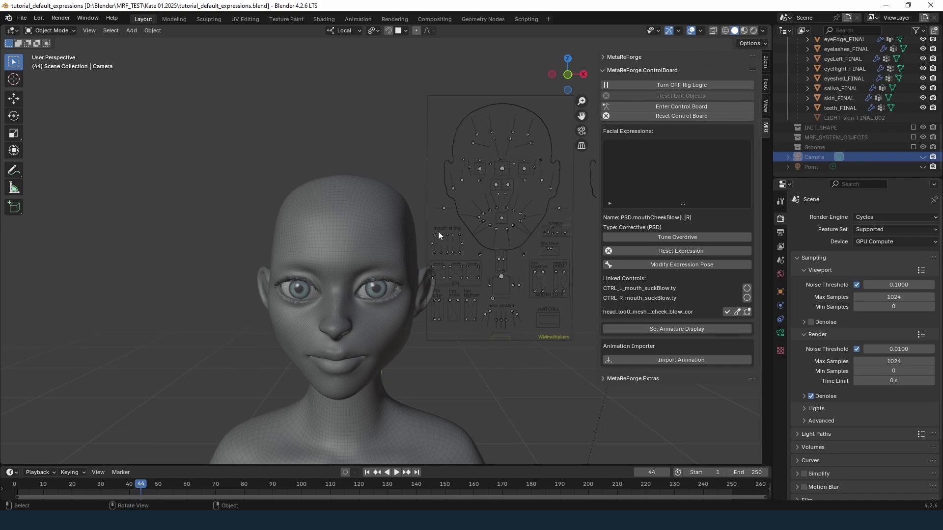
left_click(638, 107)
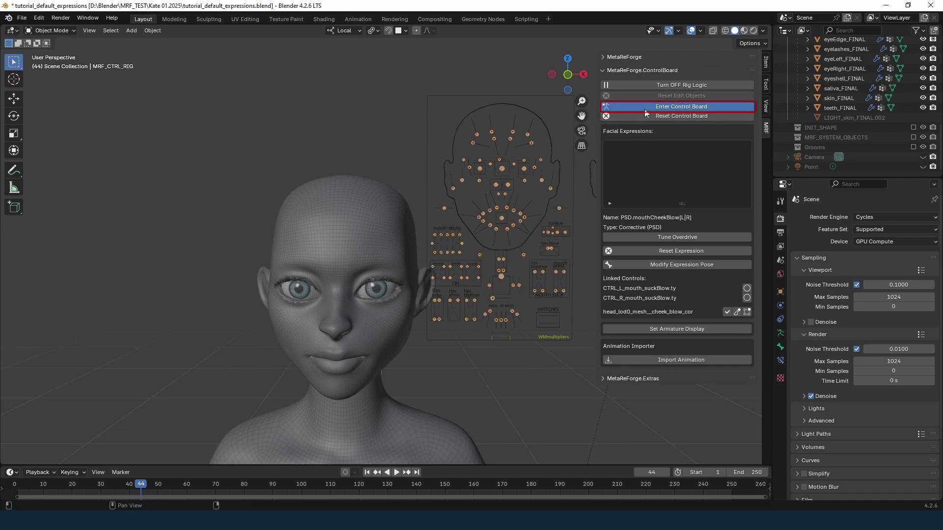
Raise both outer brow controls to 1.00 and move the right brow lateral control inward to about 0.81.
left_click_drag(479, 137, 472, 119)
left_click(531, 134)
left_click_drag(531, 134, 534, 118)
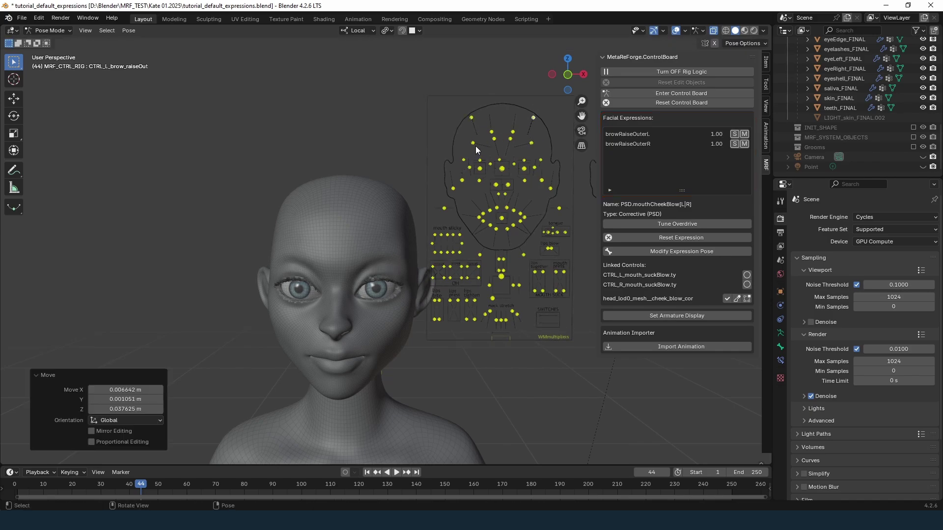
left_click_drag(474, 142, 487, 145)
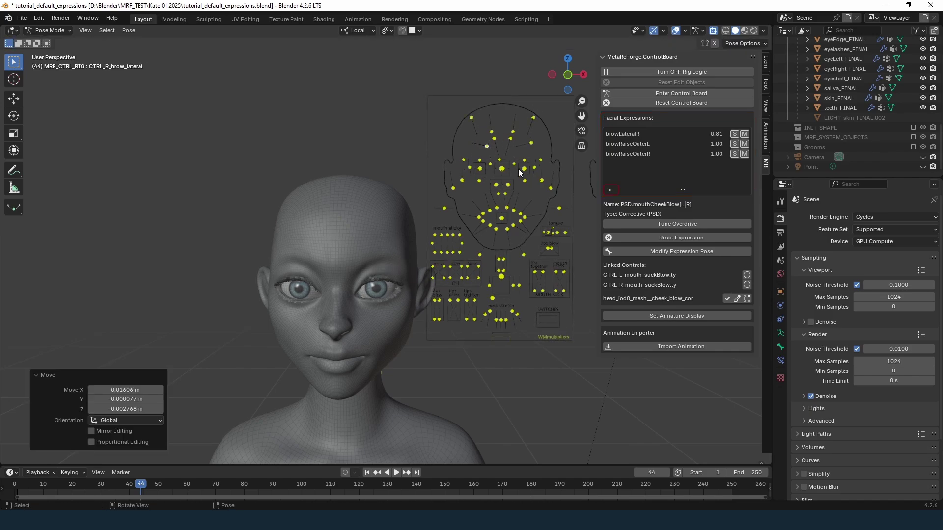
Expand the expression list options, disable Hide Empty to examine all expressions, sorting and filtering, and enable Hide Empty again.
left_click(610, 191)
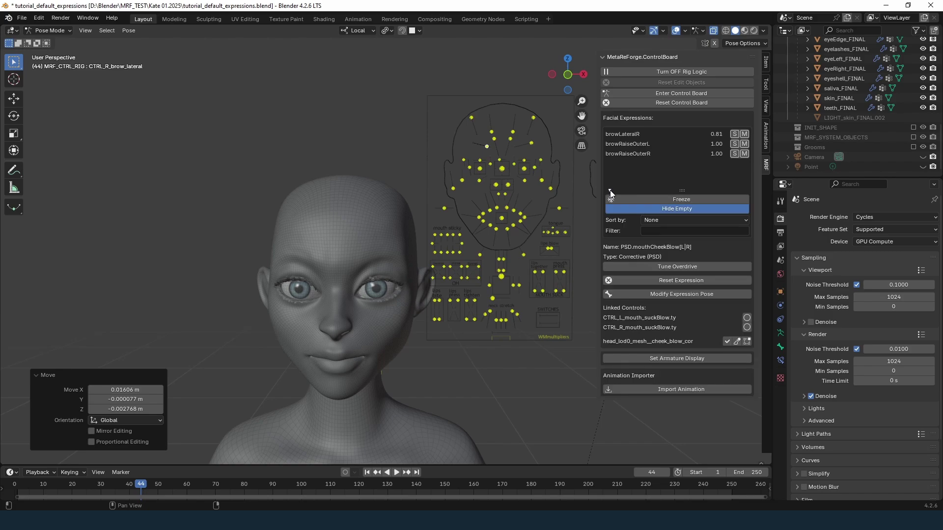
left_click(651, 212)
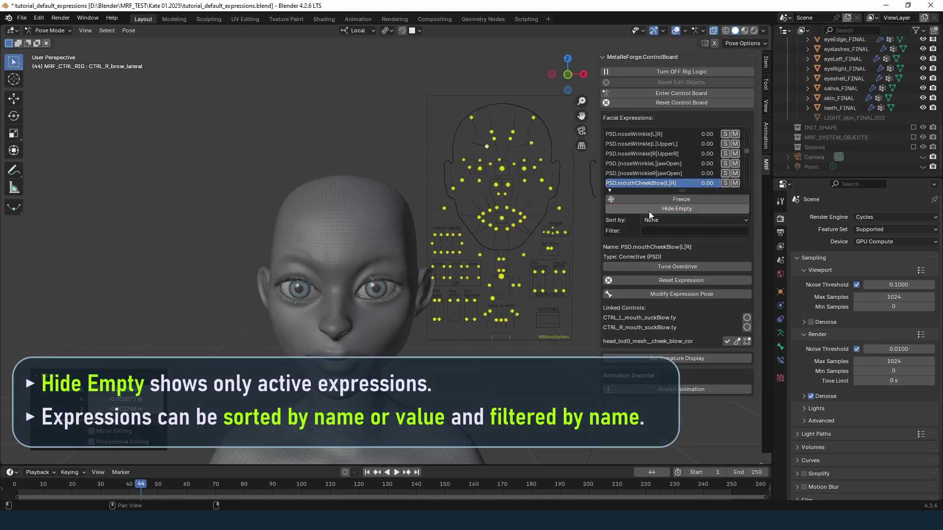
scroll(672, 168, "up", 1)
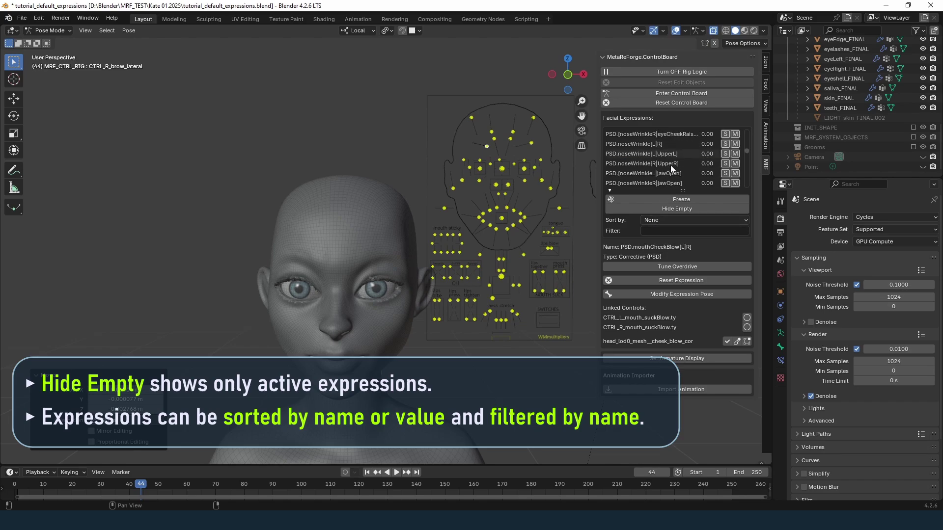
left_click(658, 220)
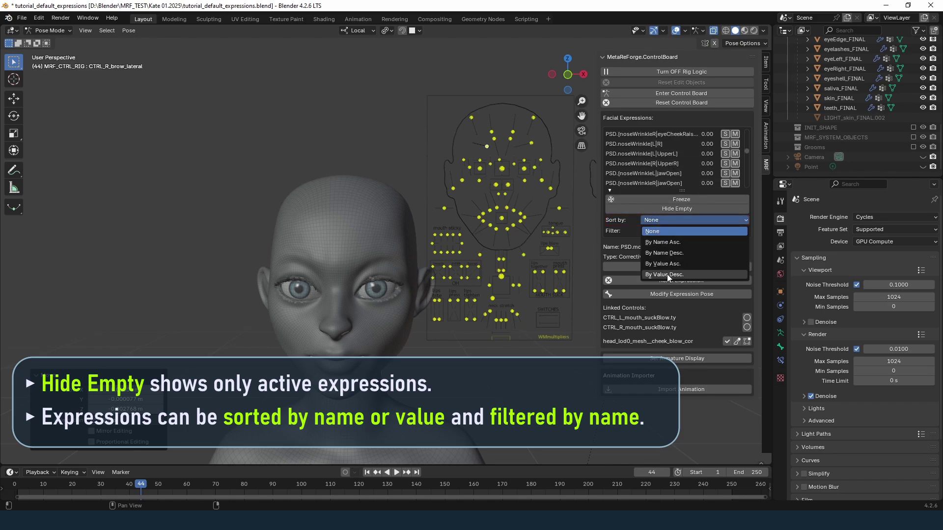
left_click(658, 231)
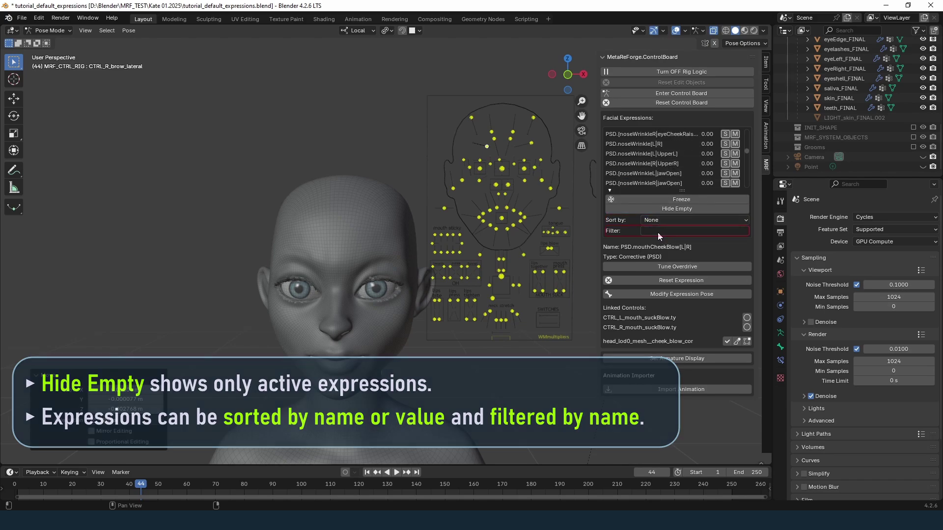
left_click(637, 209)
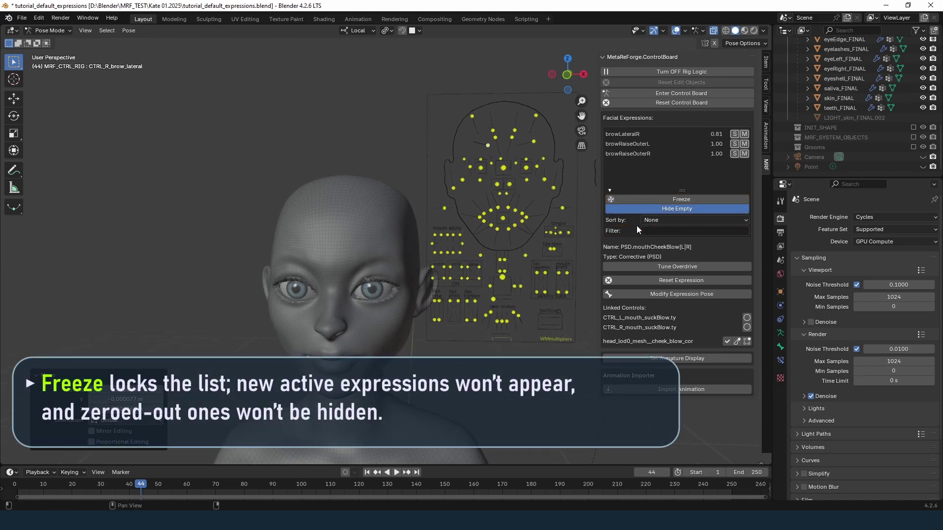
Freeze the facial expression list and lower the right outer brow control to about 0.76.
left_click(672, 201)
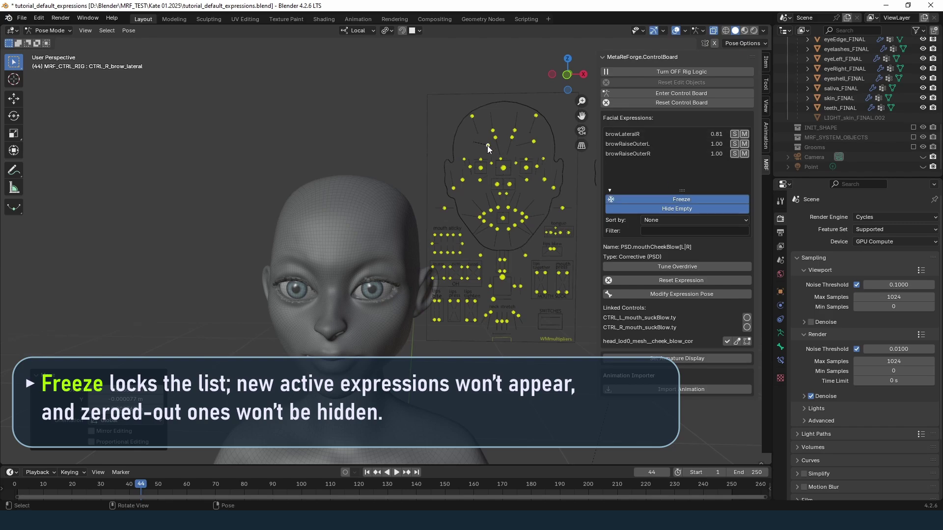
mouse_move(492, 131)
left_mouse_down()
mouse_move(478, 135)
mouse_move(485, 155)
mouse_move(476, 135)
mouse_move(482, 143)
left_mouse_up()
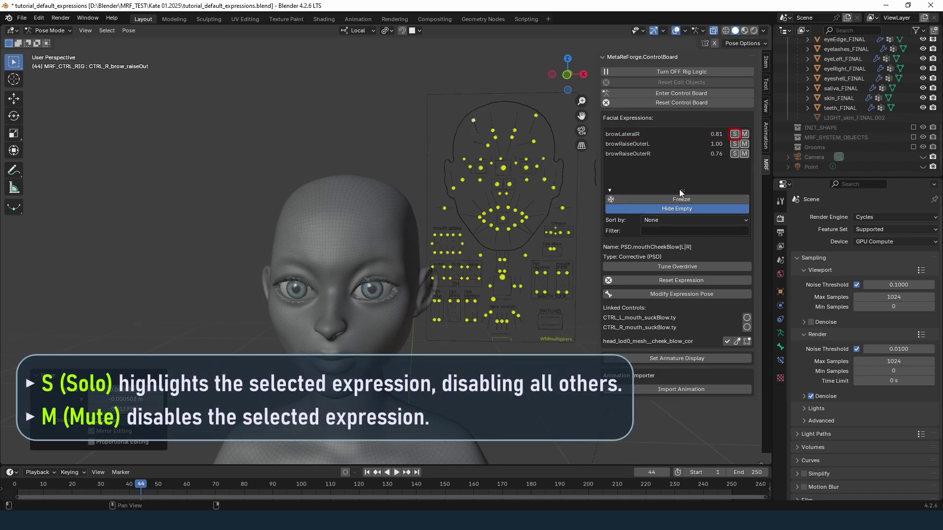
Try soloing and muting the listed expressions browLateralR, browRaiseOuterL and browRaiseOuterR one after another.
left_click(734, 134)
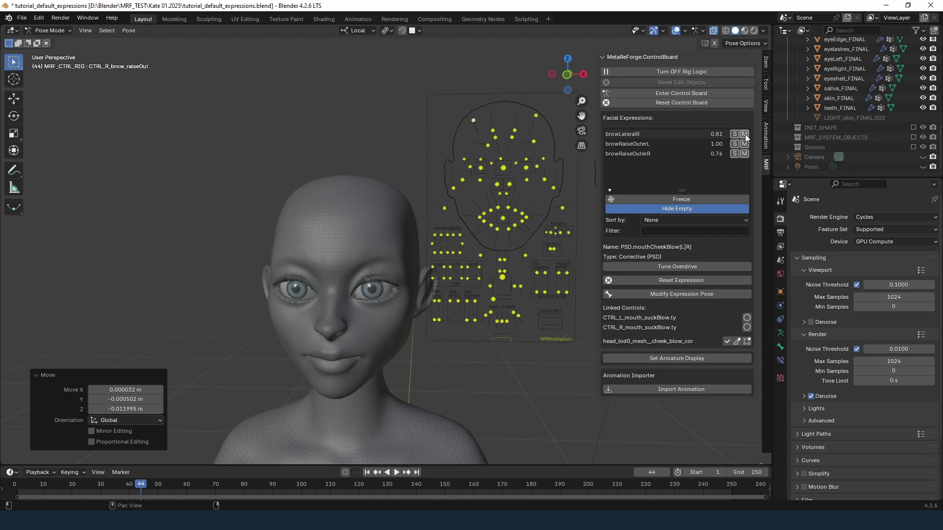
left_click(744, 145)
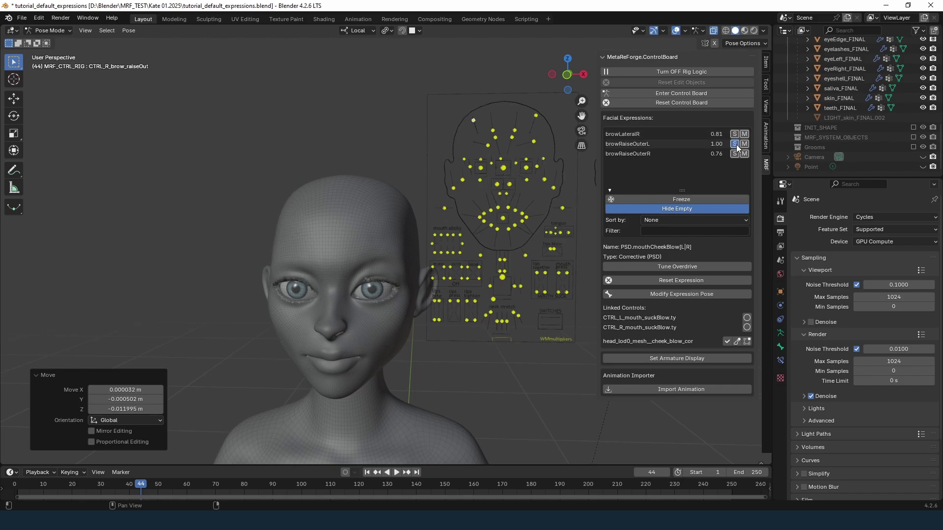
left_click(744, 153)
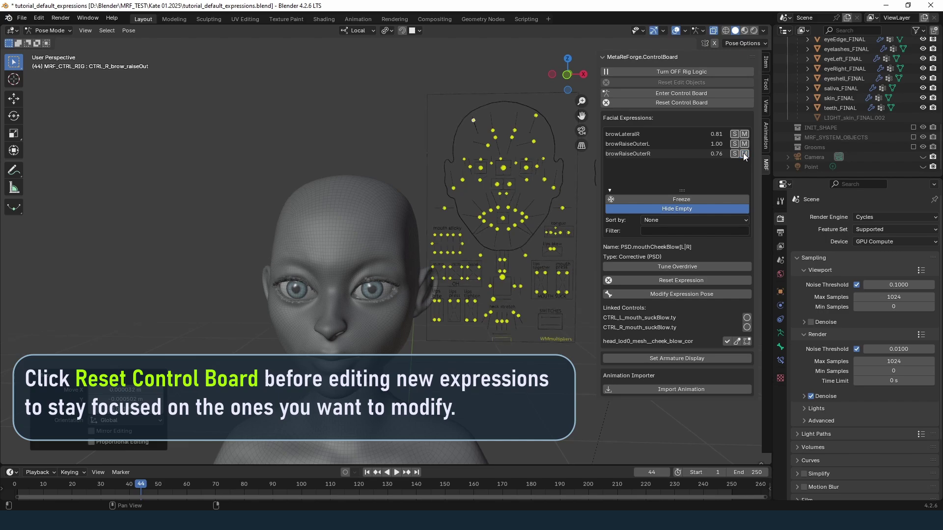
Reset the control board and lower both brow-down controls so browDownL and browDownR reach 1.00.
left_click(681, 103)
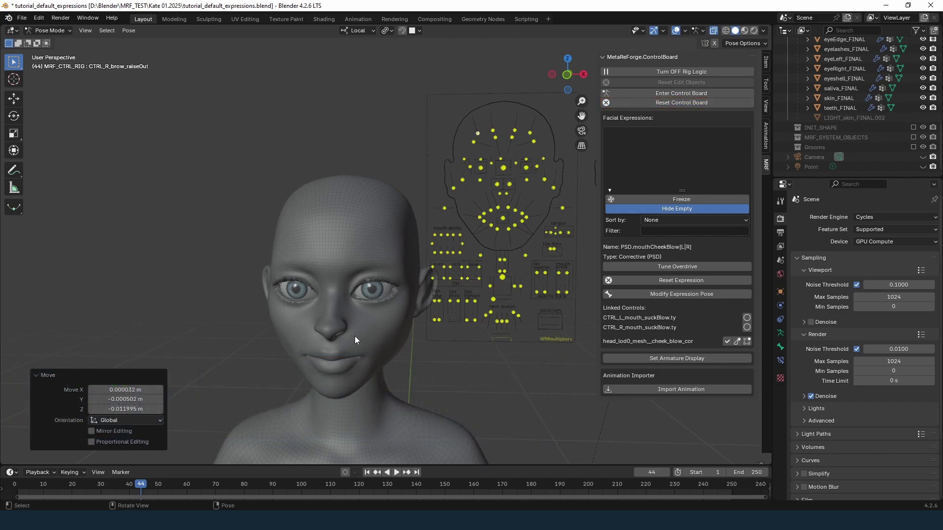
middle_click_drag(346, 336, 349, 331)
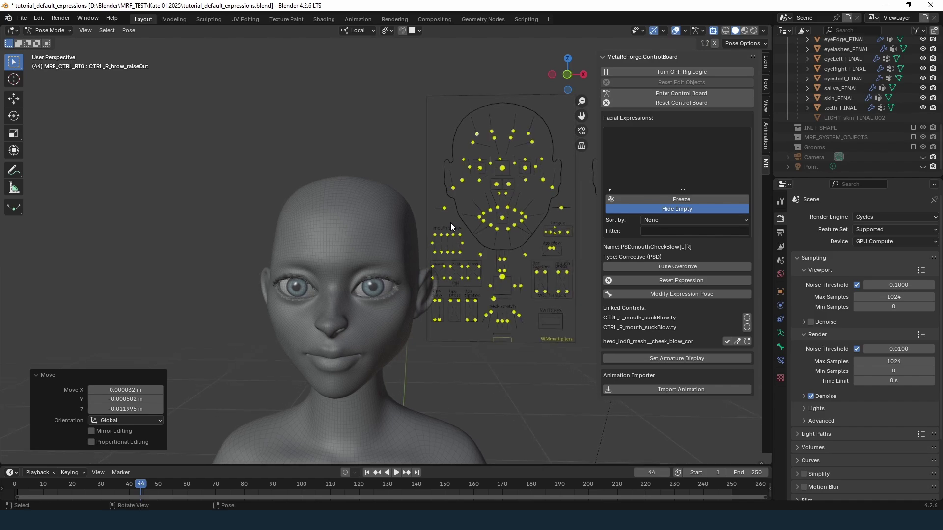
left_click(535, 135)
middle_click_drag(534, 135, 545, 188)
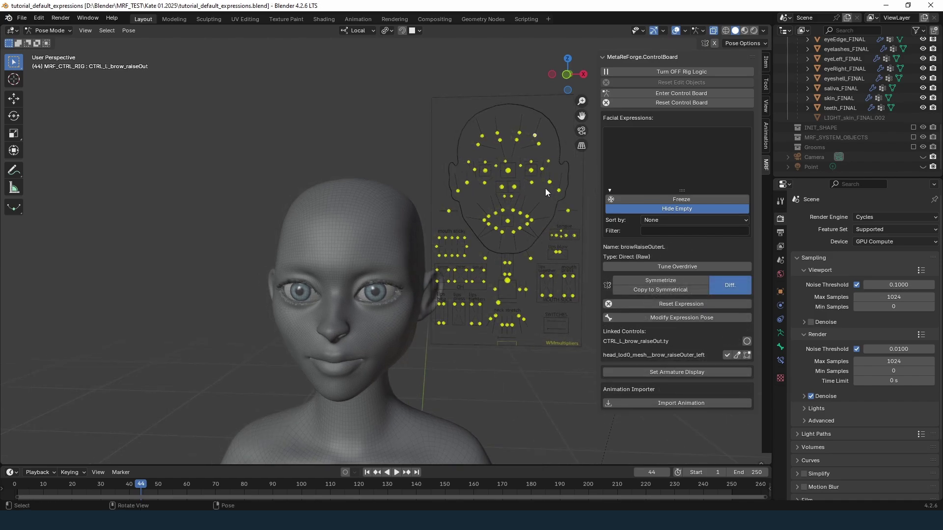
left_click(498, 141)
left_click_drag(500, 142, 514, 173)
left_click(516, 140)
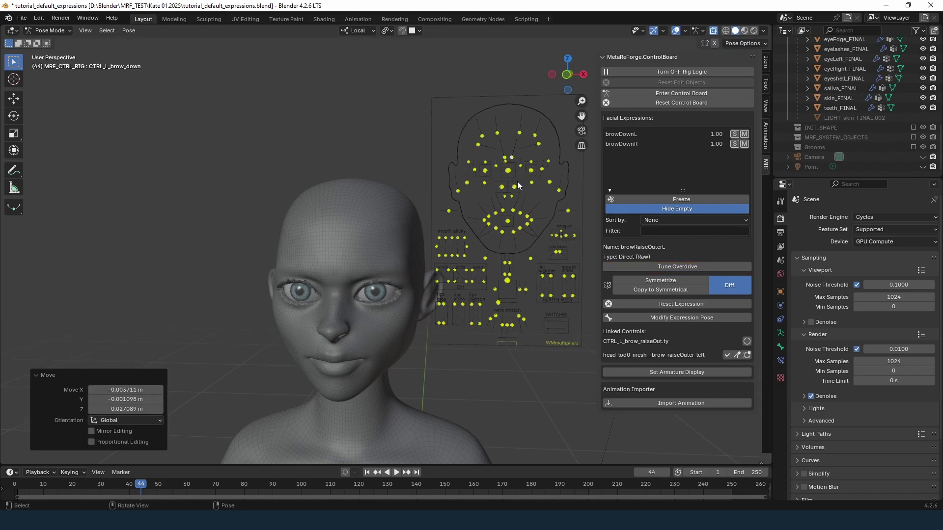
Start overdrive tuning for the browDownL expression.
scroll(381, 320, "up", 3)
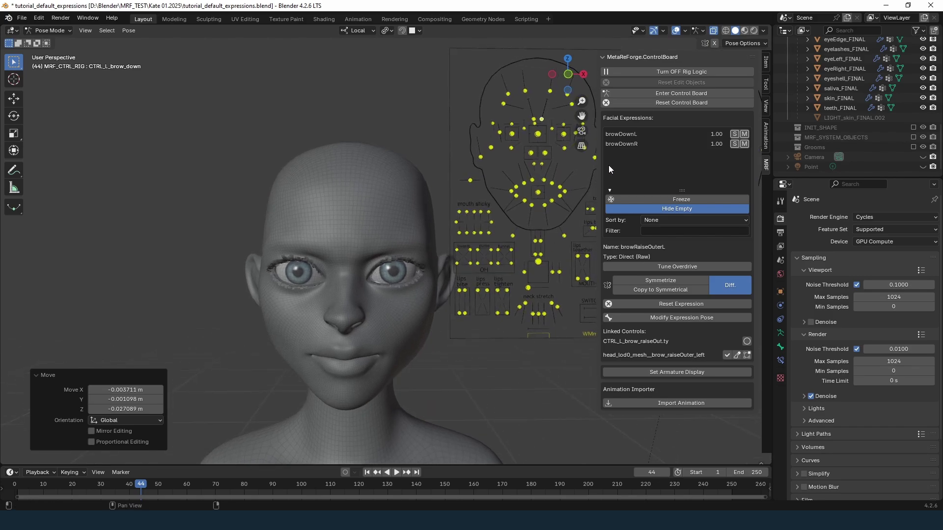
left_click(624, 134)
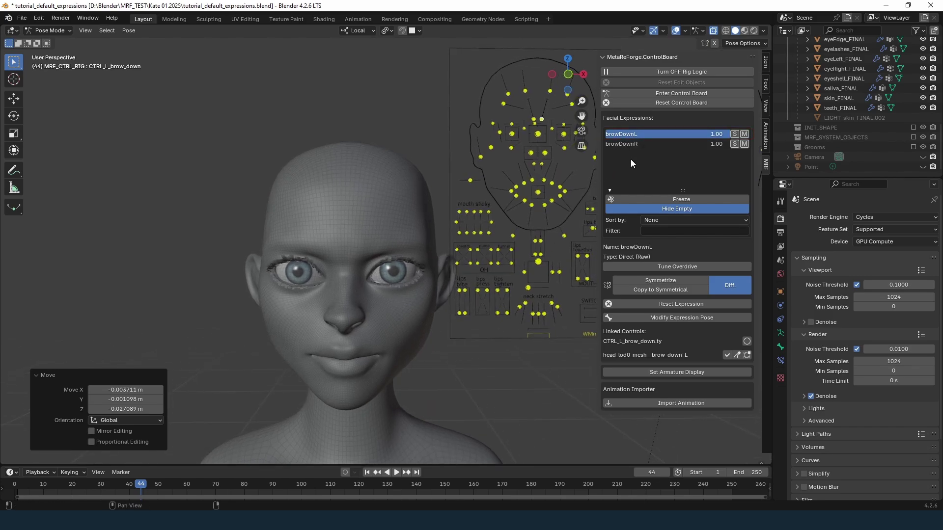
left_click(661, 267)
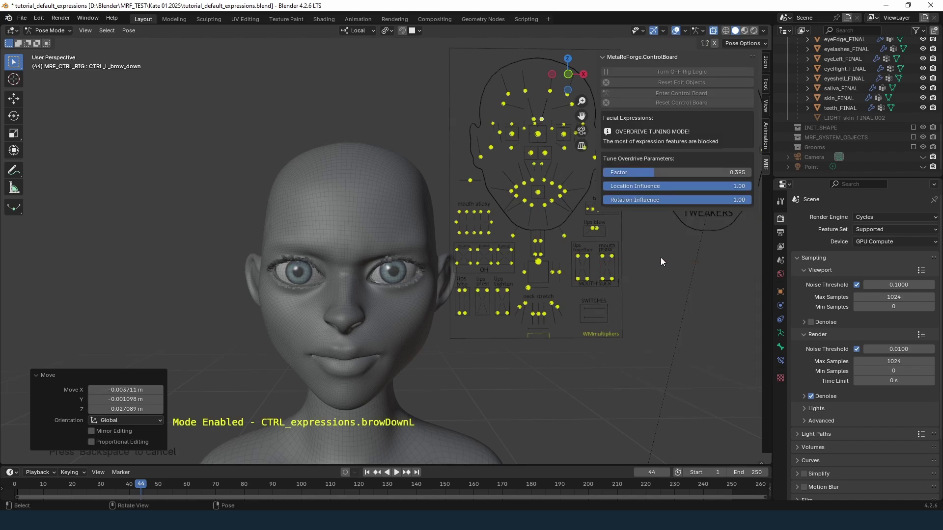
Try overdrive factors of 0, 1, -1 and about 0.895 on the browDownL expression.
left_click(653, 174)
type("0")
key("Return")
left_click(643, 173)
key("Return")
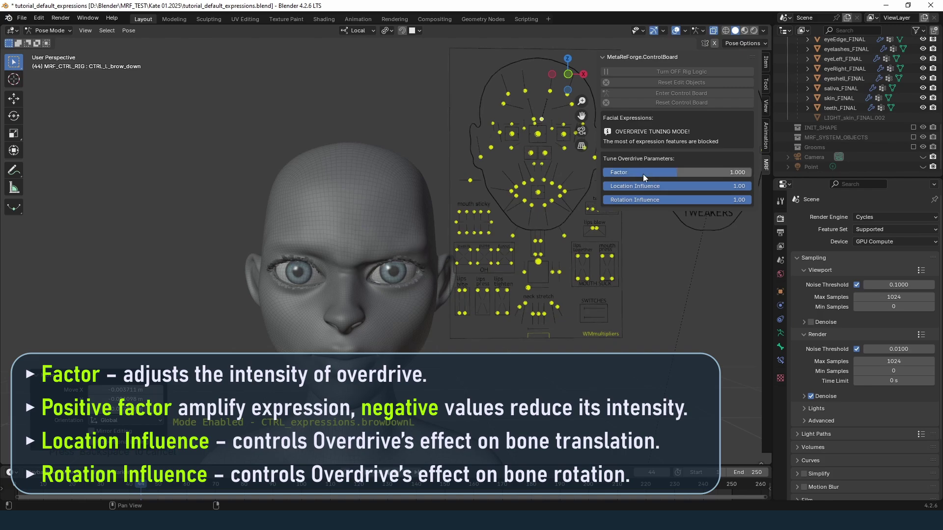
left_click(652, 174)
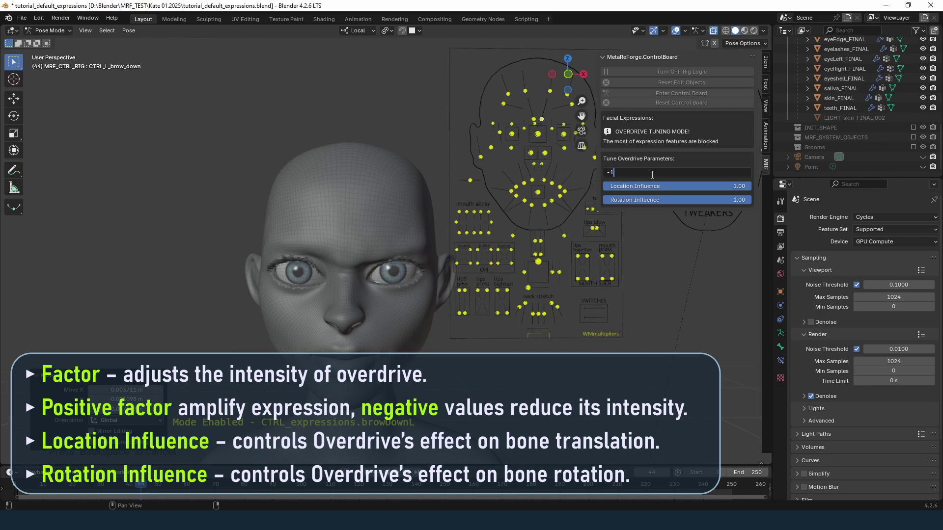
type("-1")
key("Return")
left_click_drag(620, 179, 679, 193)
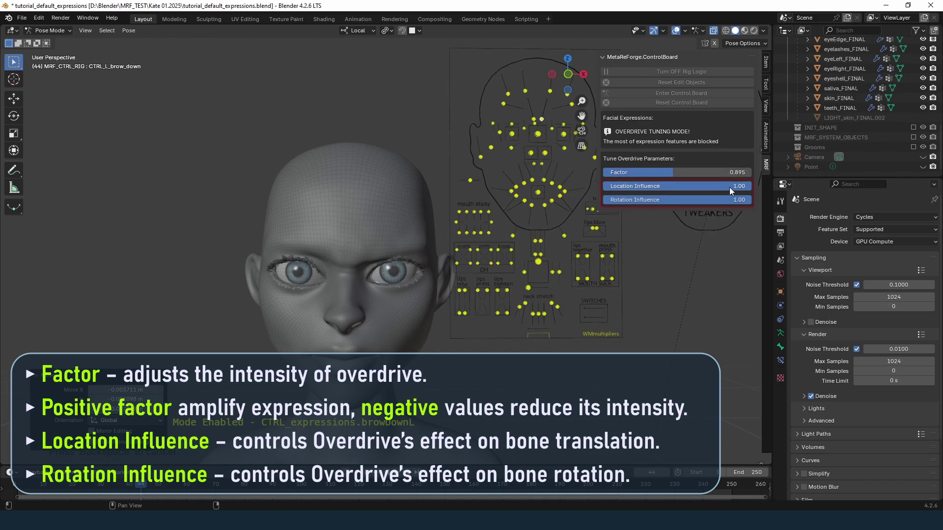
Set browDownL's overdrive Rotation Influence to 0.00 and Factor to 1, and apply the tuning.
left_click_drag(736, 188, 598, 203)
left_click(676, 173)
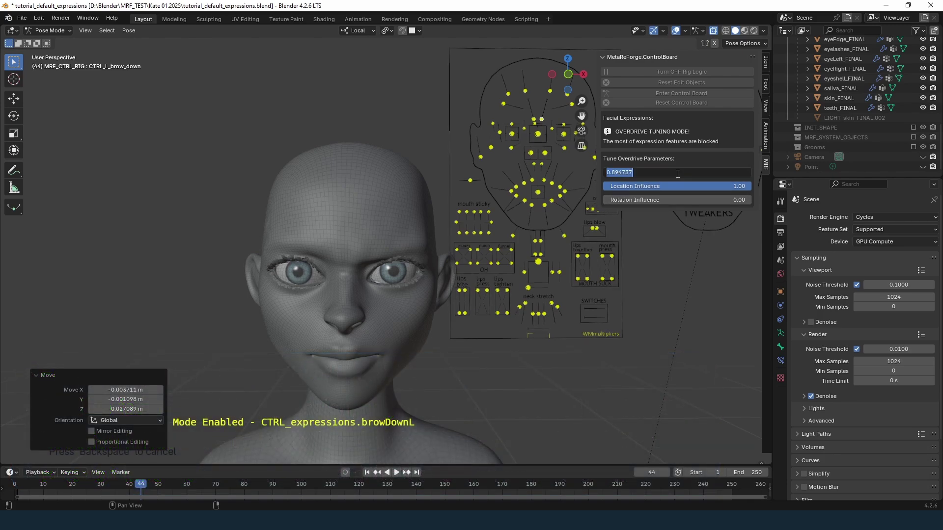
type("1")
key("Return")
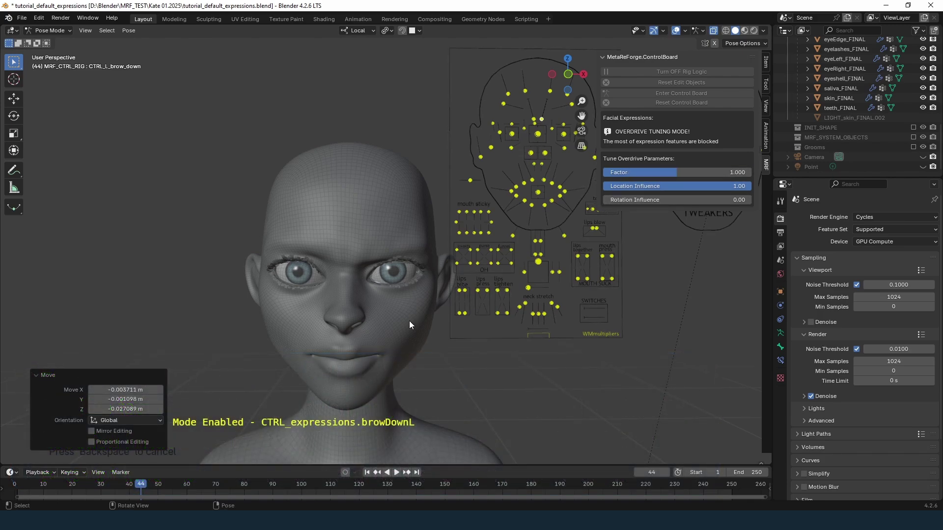
mouse_move(346, 343)
middle_mouse_down()
mouse_move(333, 338)
mouse_move(346, 347)
middle_mouse_up()
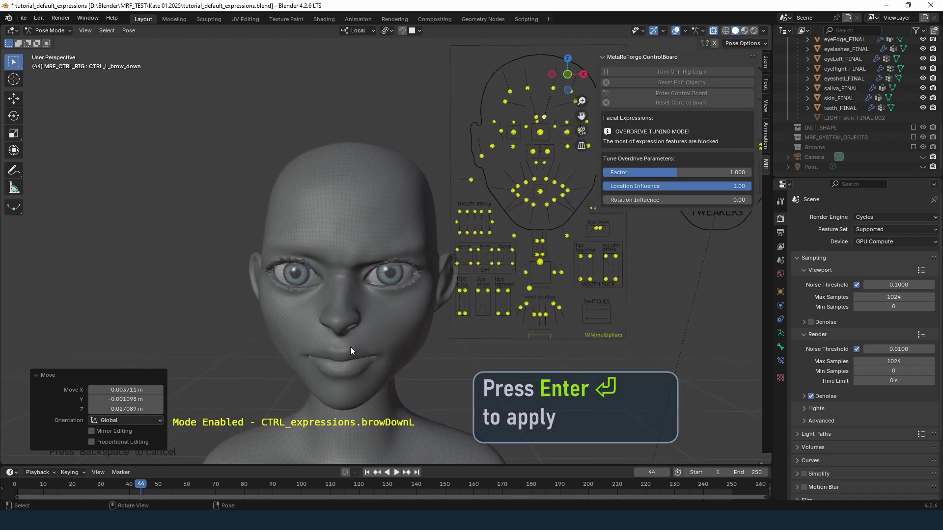
key("Return")
Start a second overdrive tuning on browDownL, inspect the amplified brow and discard the tuning.
left_click(658, 267)
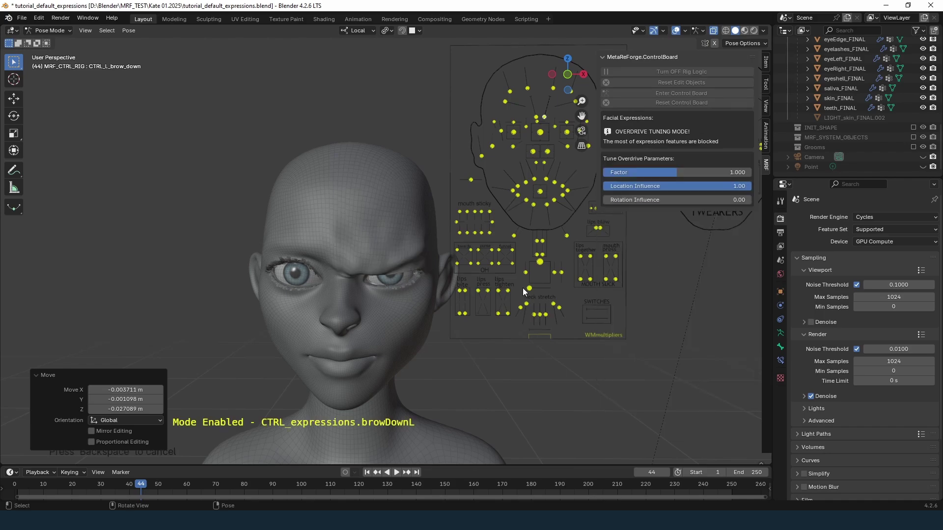
middle_click_drag(441, 297, 430, 305)
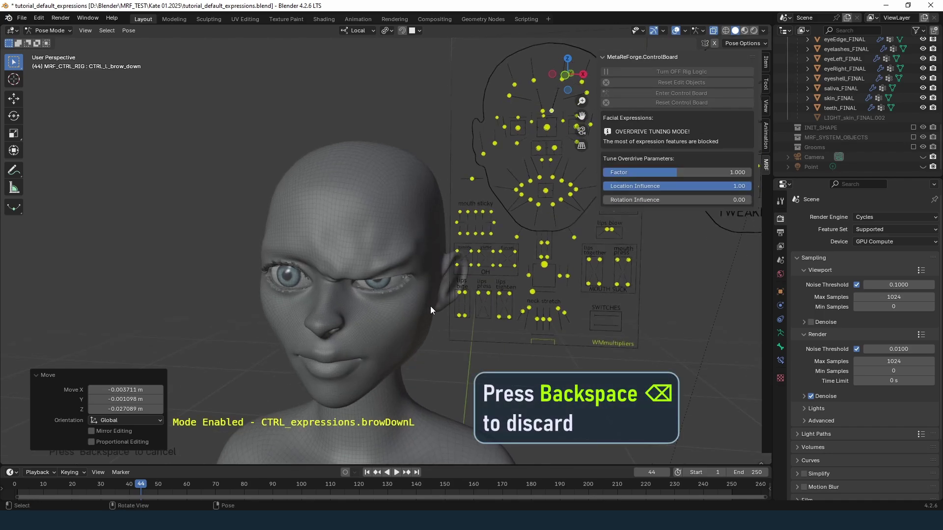
key("BackSpace")
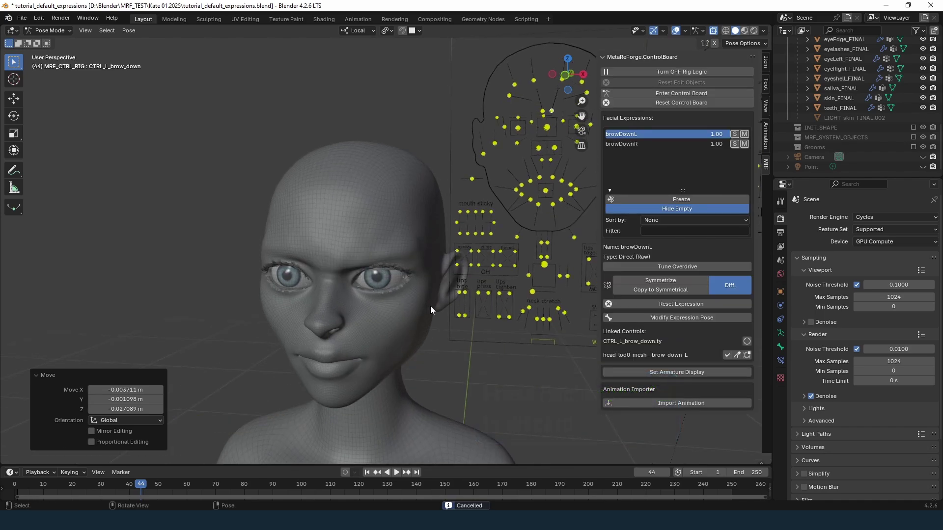
Save the file and apply overdrive to browDownR with Factor 1.000, Location Influence 1.00 and Rotation Influence 0.00.
key("ctrl+s")
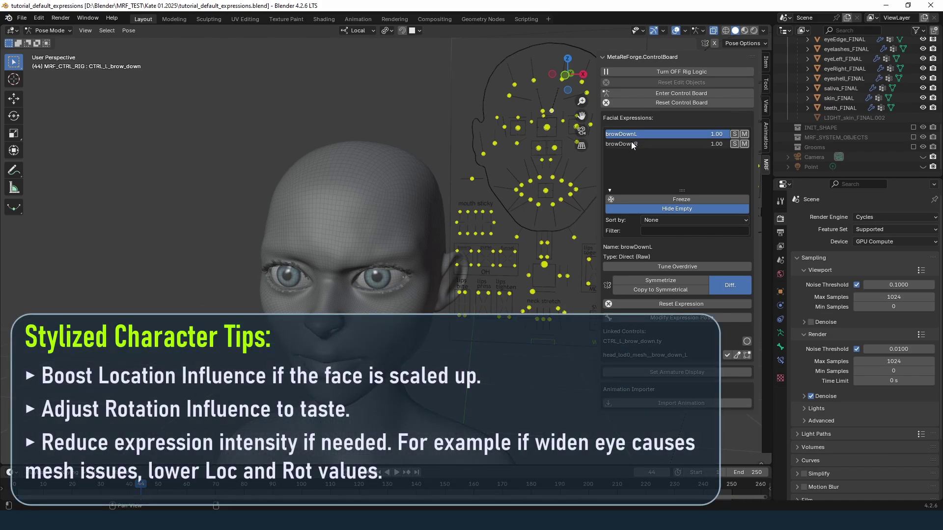
left_click(631, 144)
left_click(646, 266)
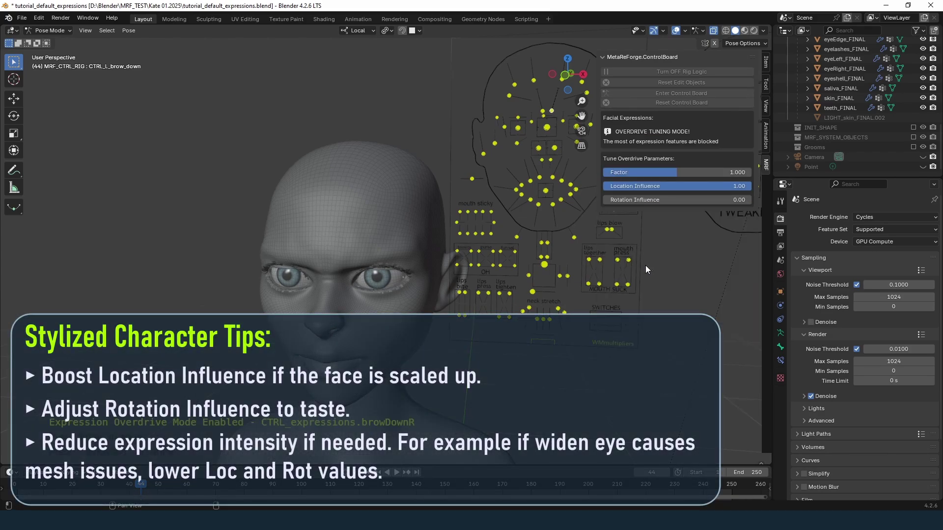
left_click(451, 245)
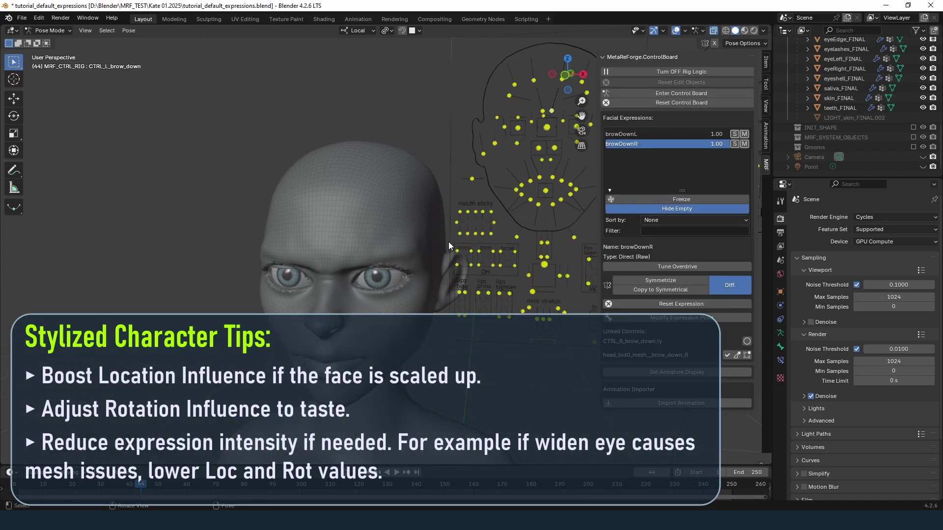
Reset the control board and raise both outer brow controls to 1.00.
left_click(643, 100)
middle_click_drag(508, 200, 384, 256)
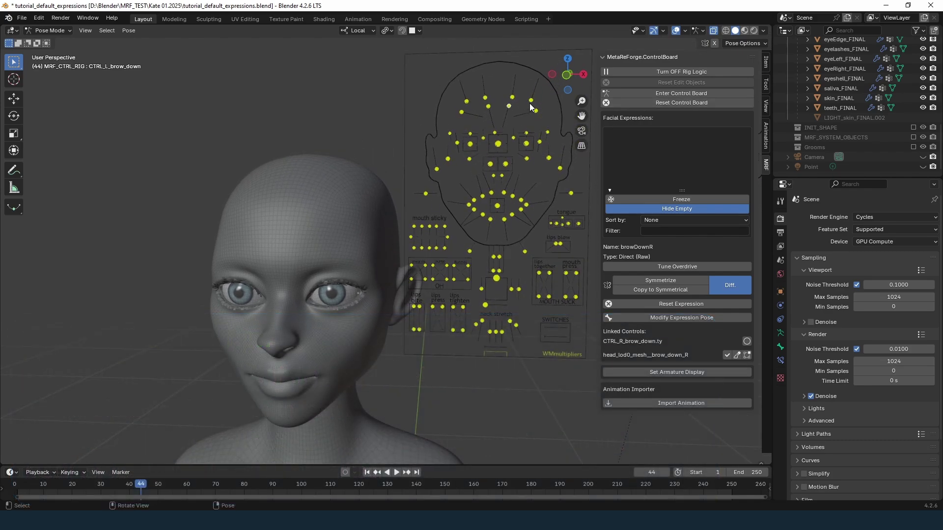
left_click(532, 101, "shift")
key("g")
left_click(469, 105)
key("g")
left_click(452, 59)
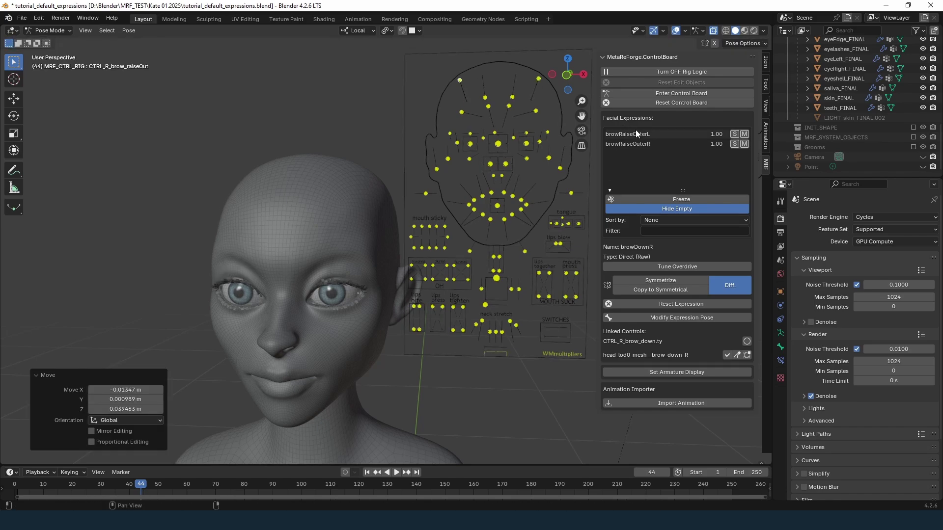
Apply overdrive to browRaiseOuterL with Factor 1.000 and both Location and Rotation Influence at 1.00.
left_click(635, 132)
left_click(673, 269)
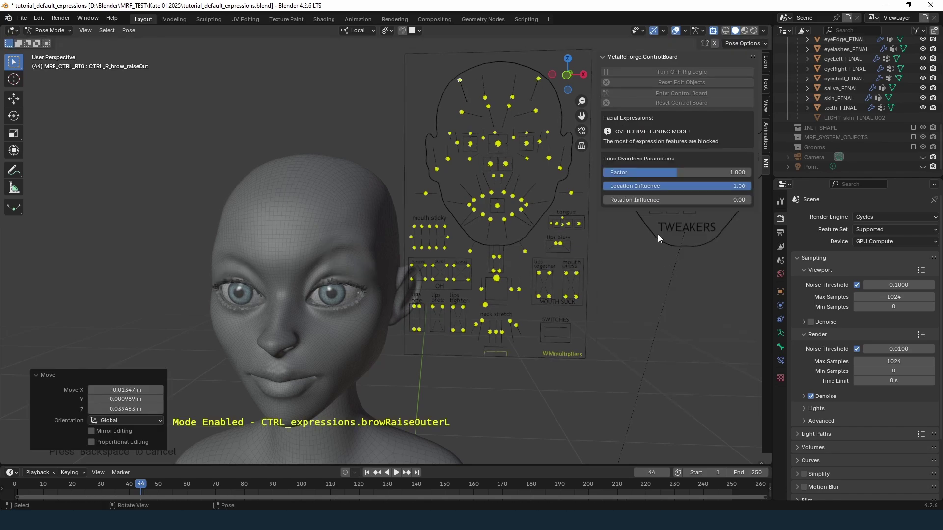
left_click_drag(621, 196, 750, 200)
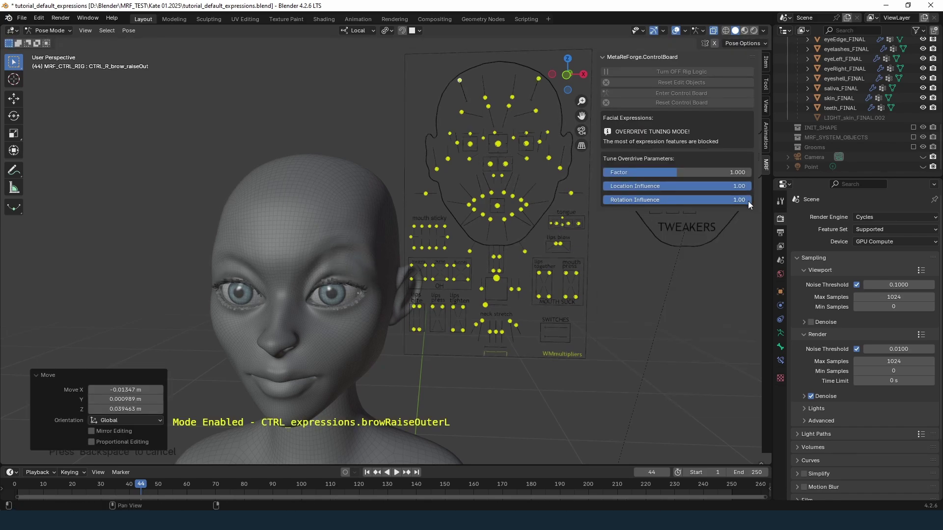
left_click(490, 300)
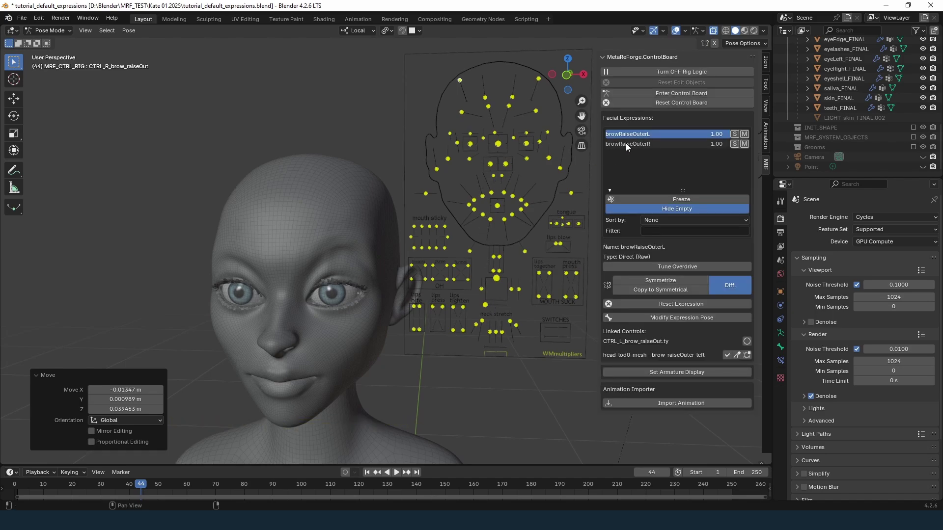
Apply overdrive to browRaiseOuterR with Factor 1.000, Location Influence 1.00 and Rotation Influence 0.00.
left_click(626, 143)
left_click(637, 267)
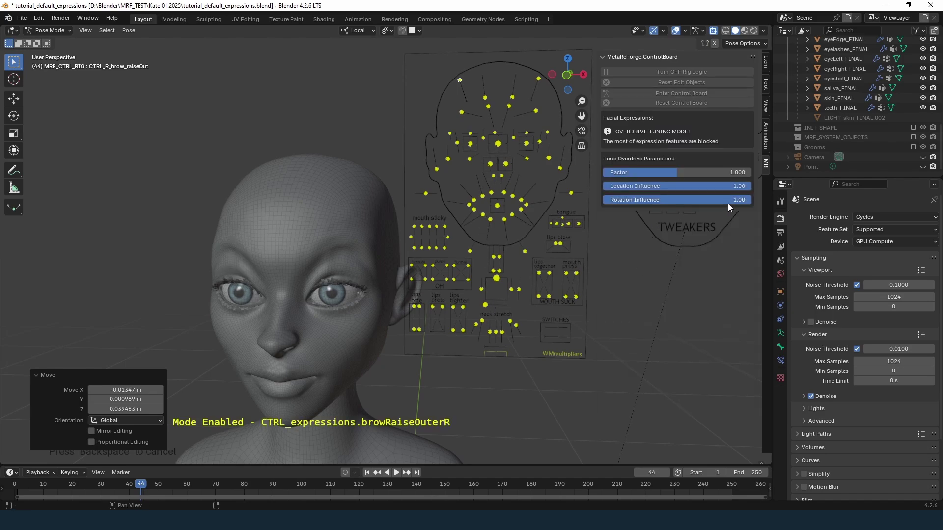
left_click_drag(728, 200, 604, 200)
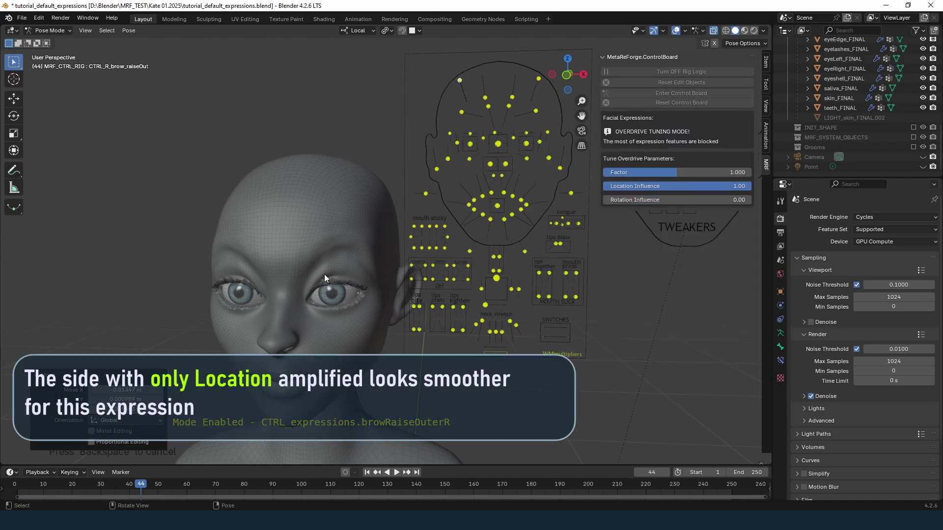
left_click(236, 287)
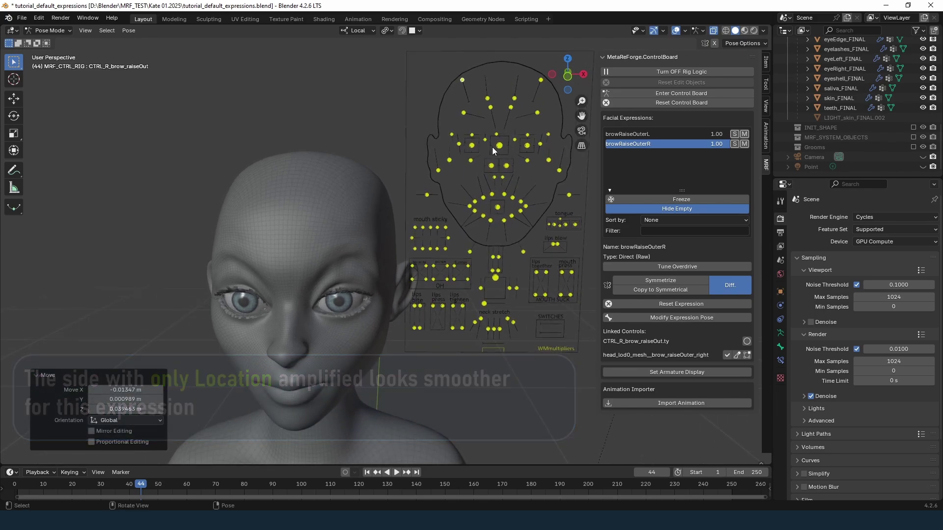
Reset the control board and move both mouth suck/blow controls outward so mouthCheekBlowL and mouthCheekBlowR reach 1.00.
left_click(666, 102)
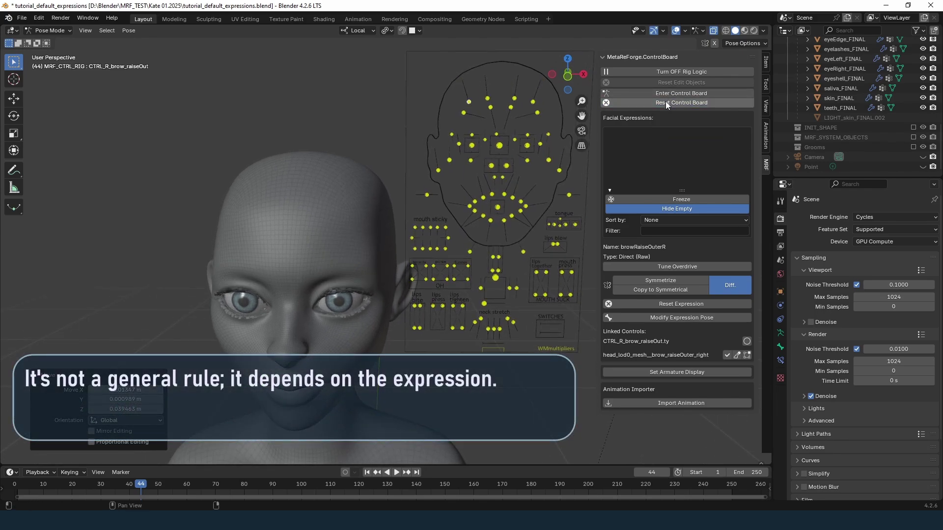
left_click_drag(426, 196, 407, 197)
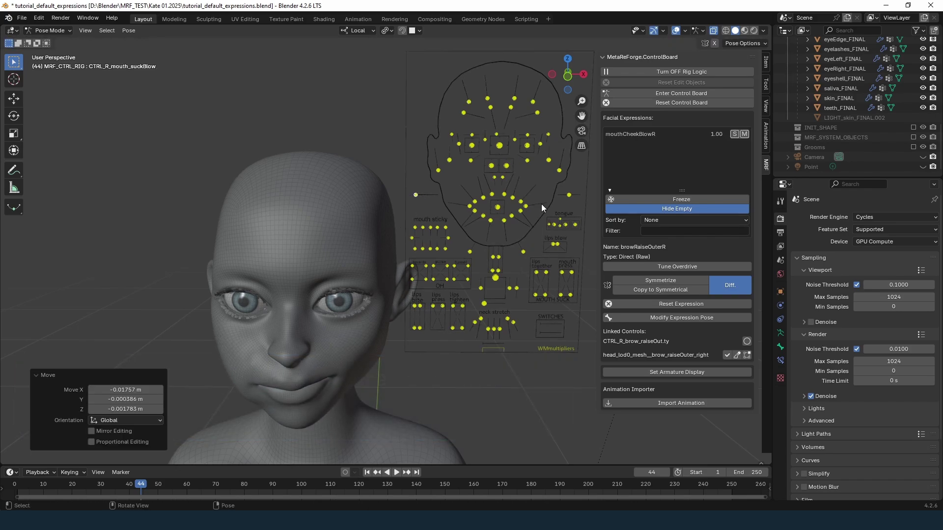
left_click_drag(568, 197, 599, 197)
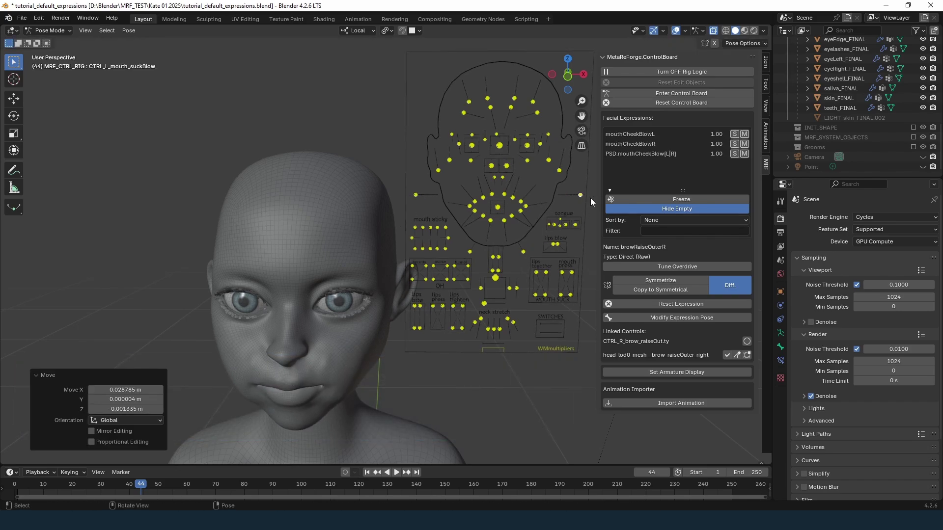
Apply overdrive to mouthCheekBlowL with Factor 1.000 and both Location and Rotation Influence at 1.00.
left_click(636, 137)
left_click(641, 267)
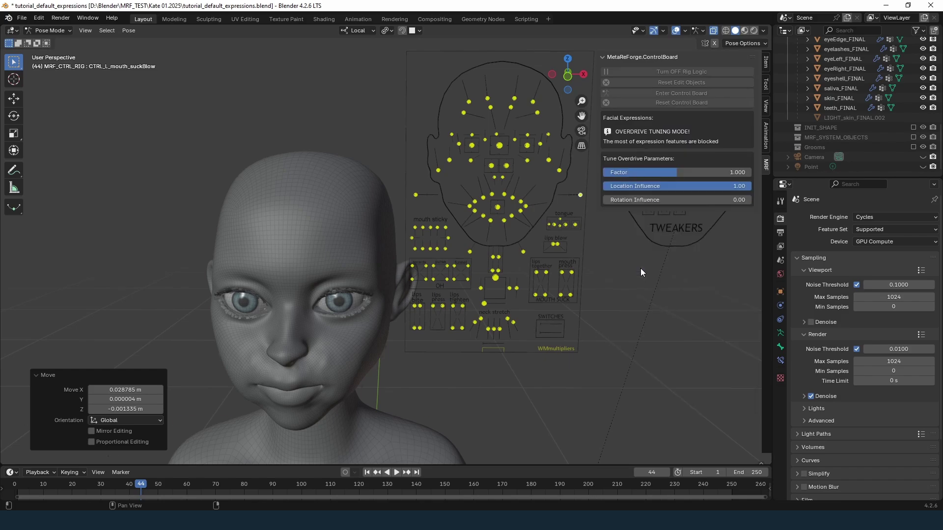
left_click_drag(627, 198, 750, 199)
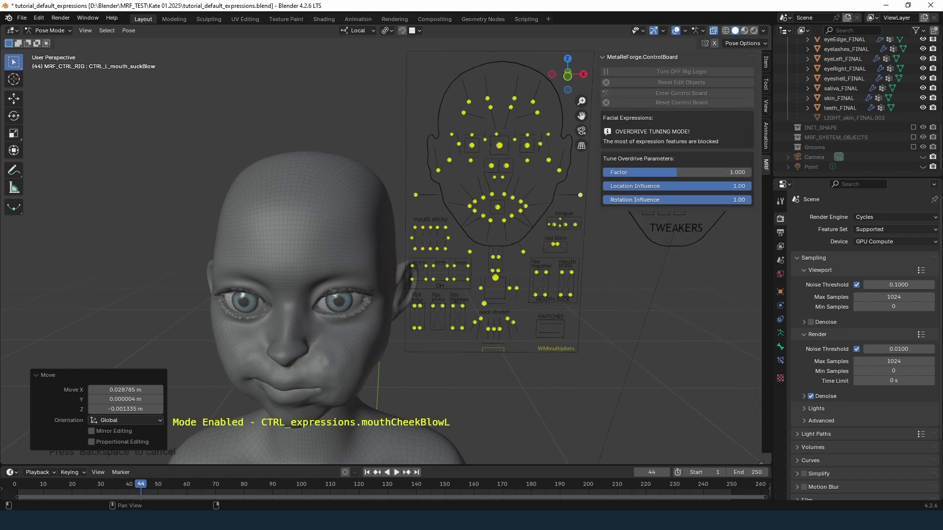
left_click(345, 326)
Apply overdrive to mouthCheekBlowR and to the linked corrective expression PSD.mouthCheekBlow[L|R].
left_click(640, 266)
left_click(640, 154)
left_click(645, 267)
left_click(404, 279)
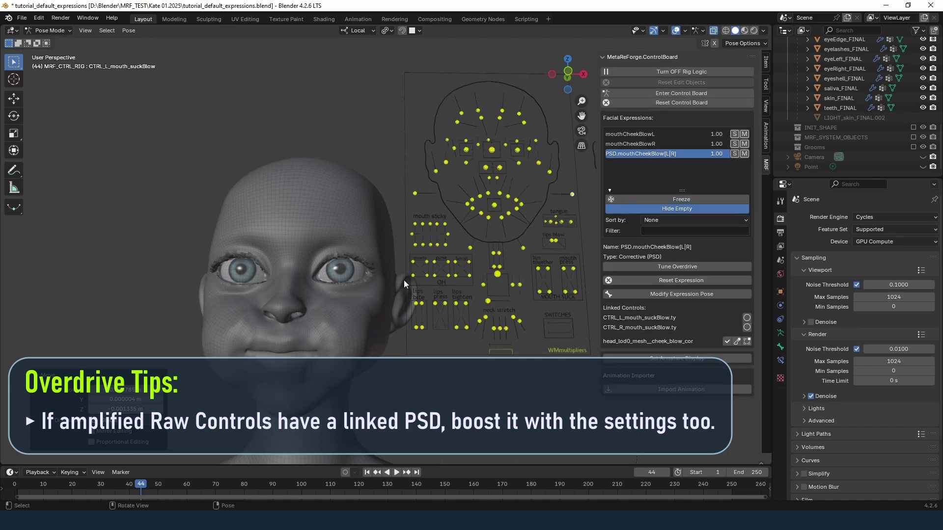
Lower both brow-down controls on the face board so browDownL and browDownR reach 1.00.
middle_click_drag(406, 284, 354, 374)
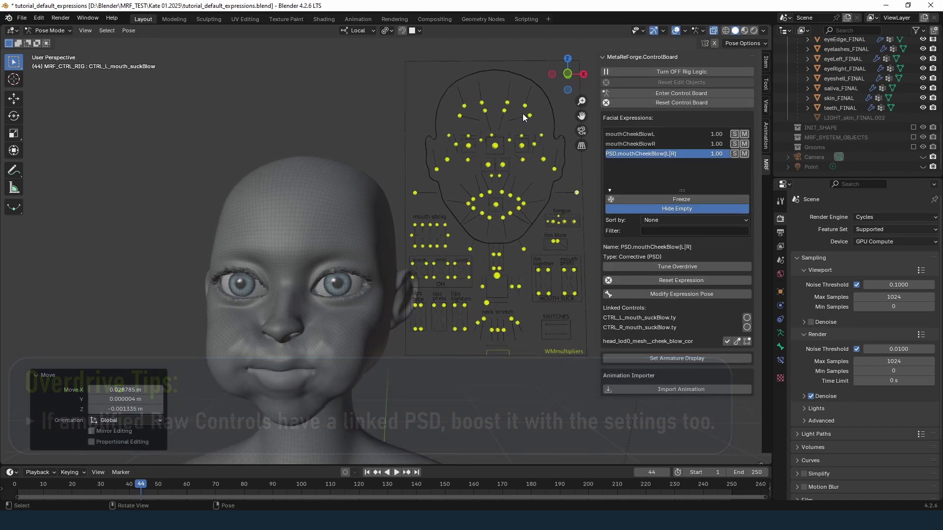
mouse_move(494, 133)
left_mouse_down()
mouse_move(488, 149)
mouse_move(478, 116)
mouse_move(491, 149)
left_mouse_up()
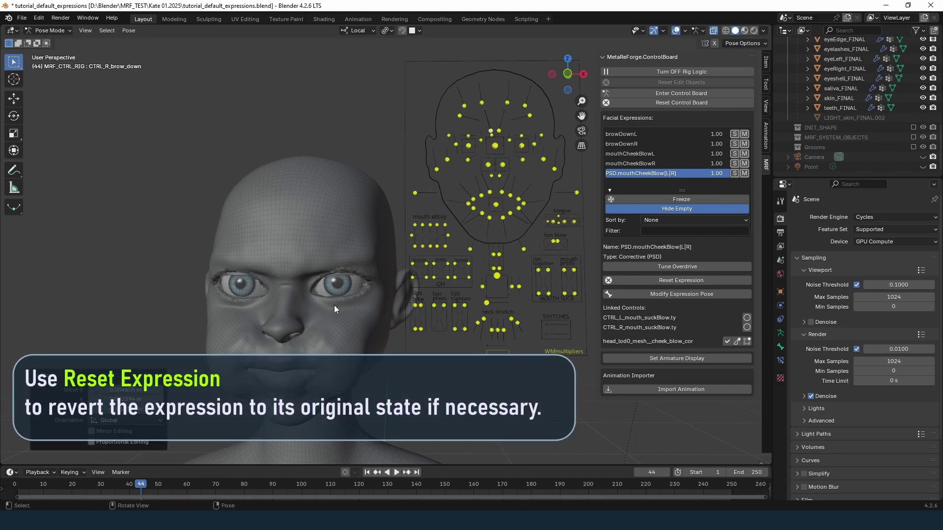
Reset the browDownL expression to its original state and select browDownR in the facial expressions list.
left_click(632, 136)
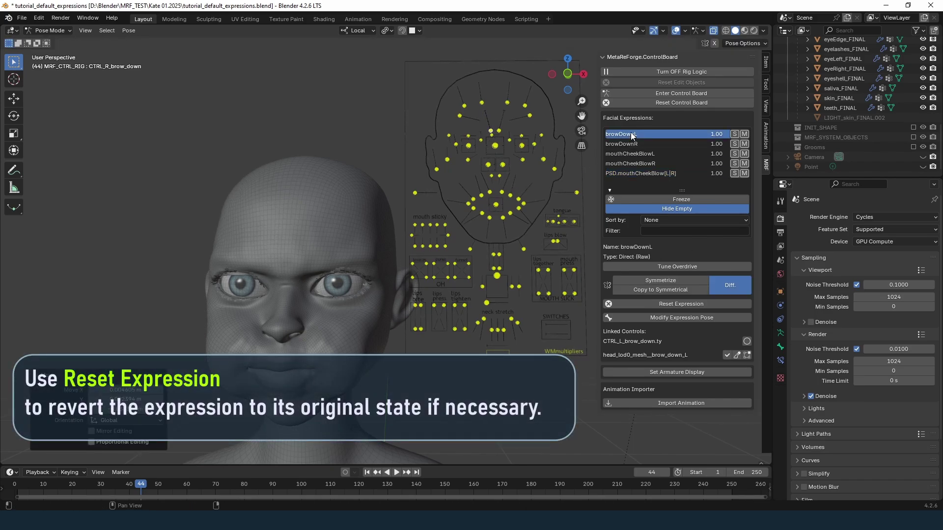
left_click(655, 305)
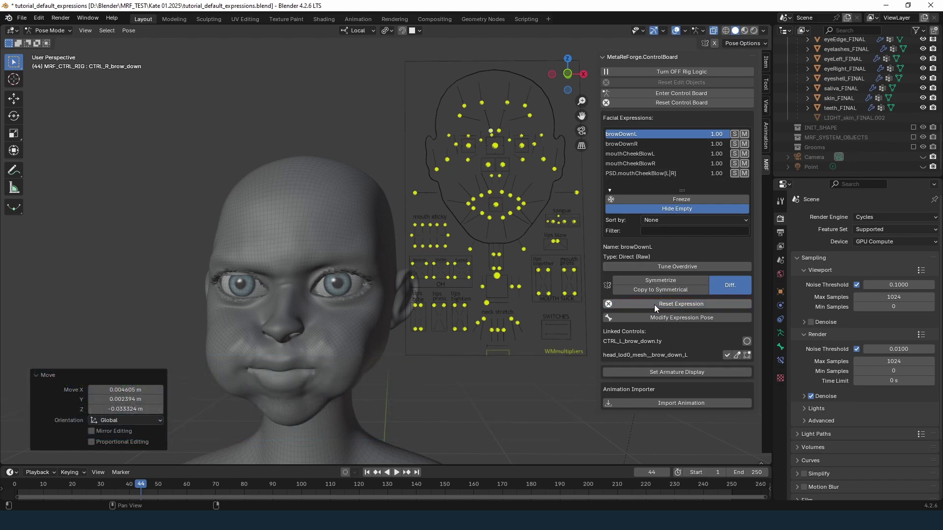
left_click(633, 144)
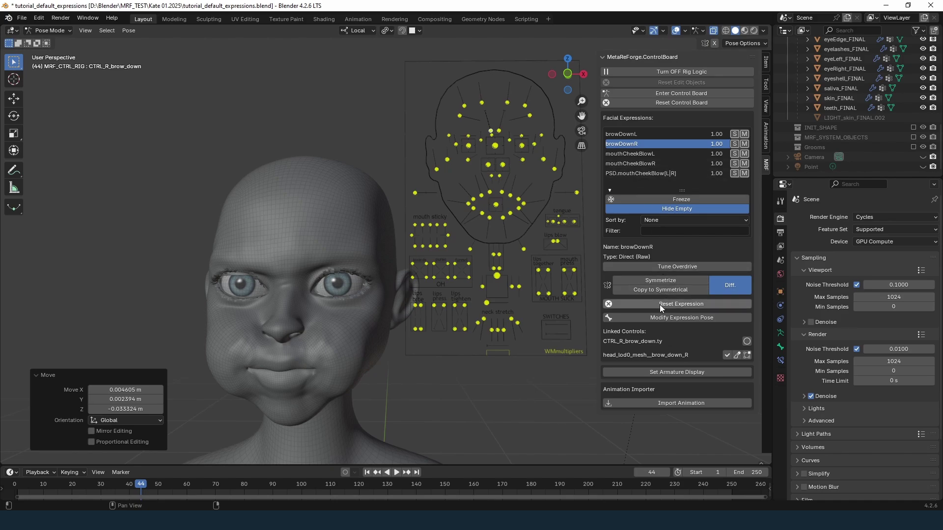